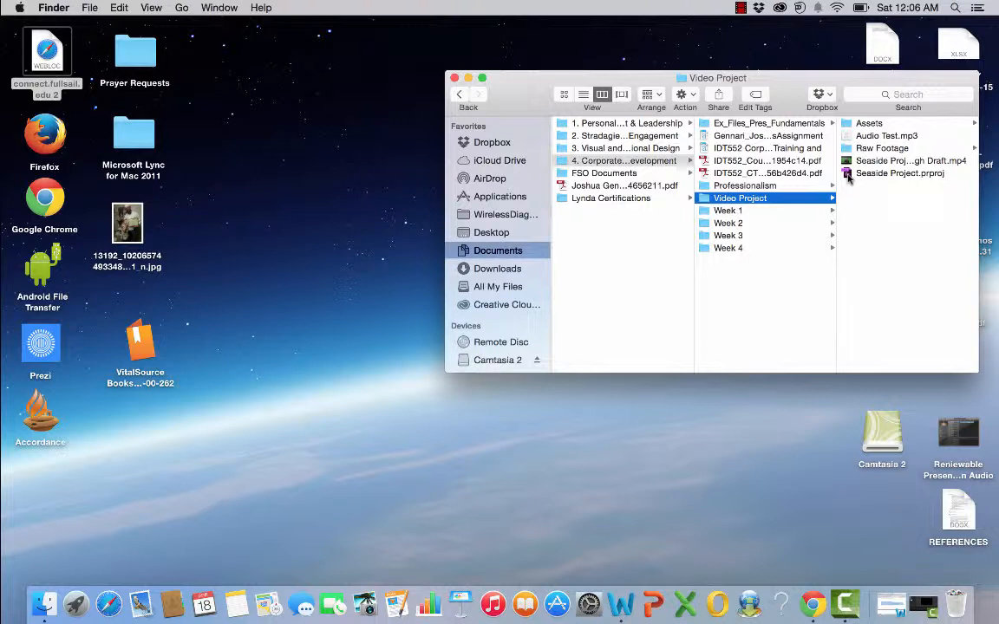
Step: Open Seaside Project.prproj and enlarge the timeline panel and the source monitor area
double_click(848, 176)
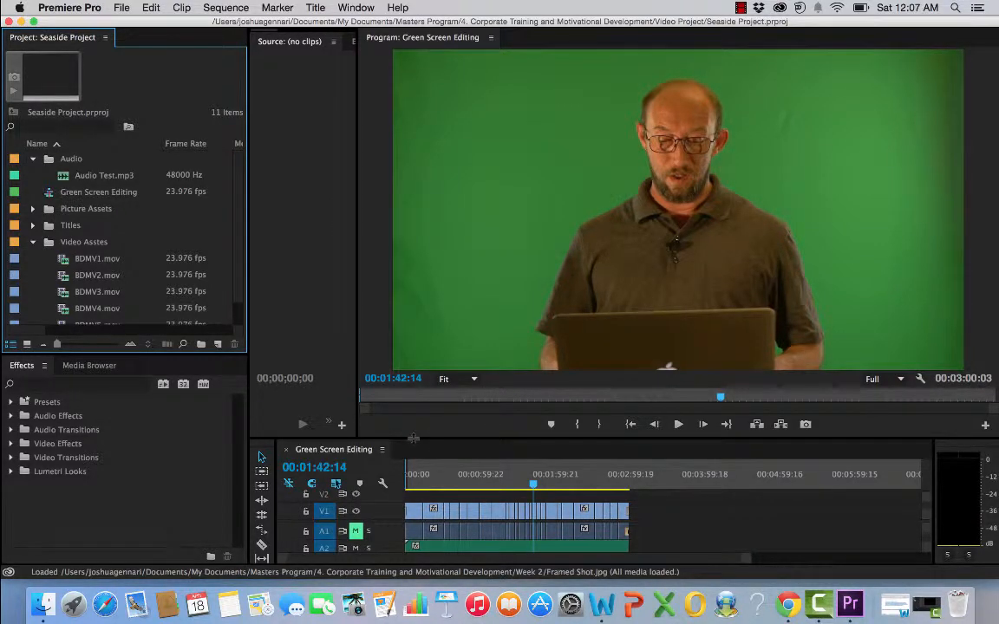
drag(414, 439, 420, 370)
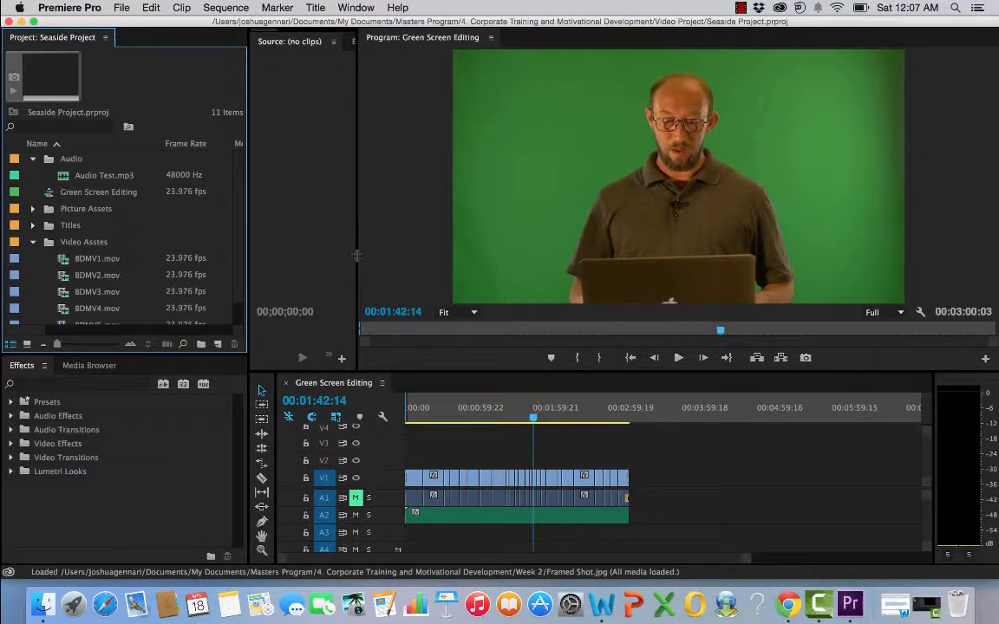
drag(356, 256, 456, 258)
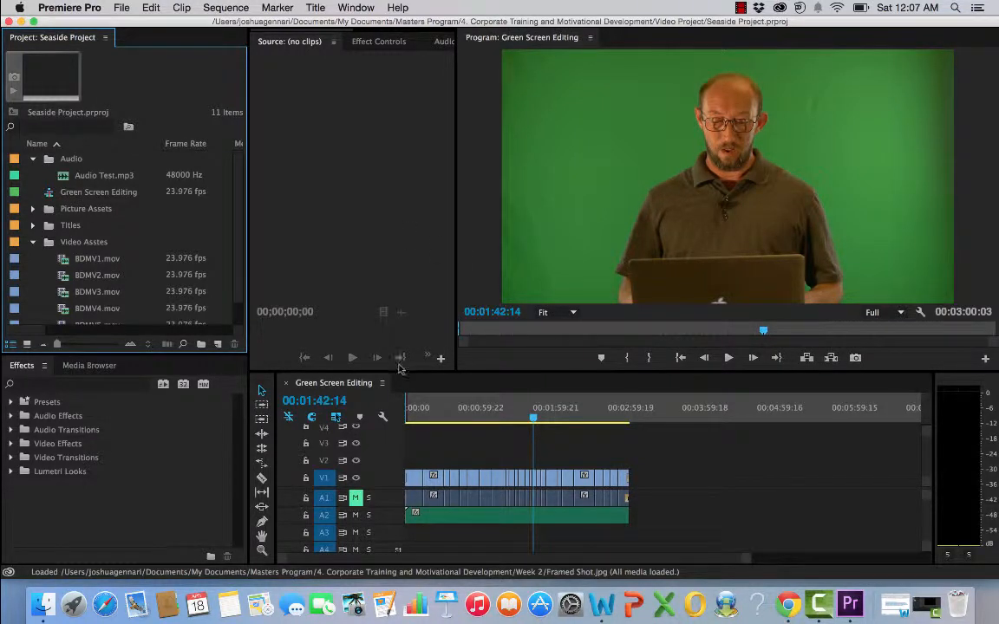
Step: Return the sequence playhead to the start and collapse the Audio and Video Asstes bins
drag(535, 419, 395, 417)
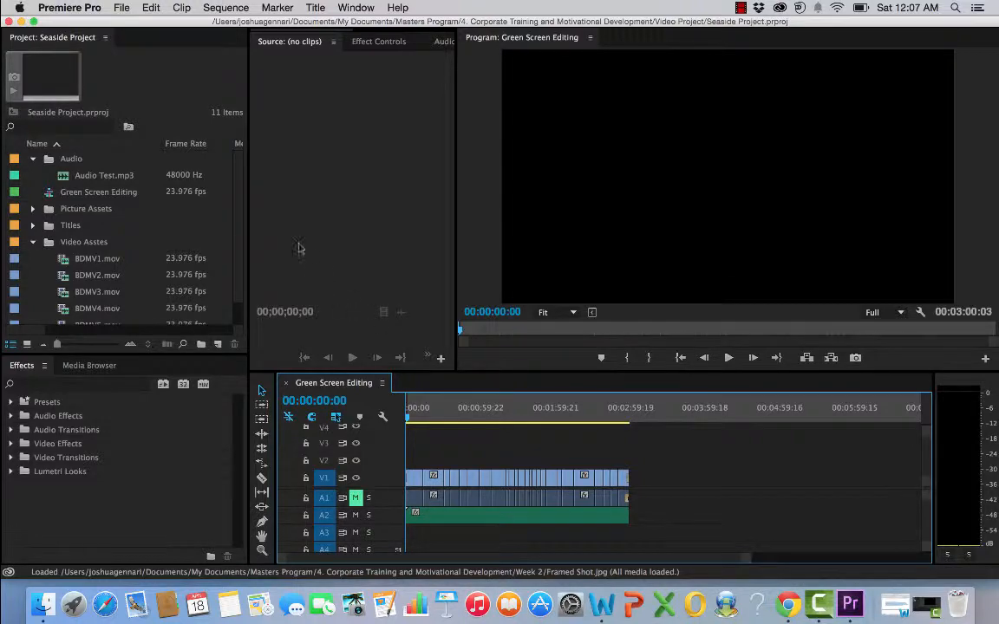
click(33, 160)
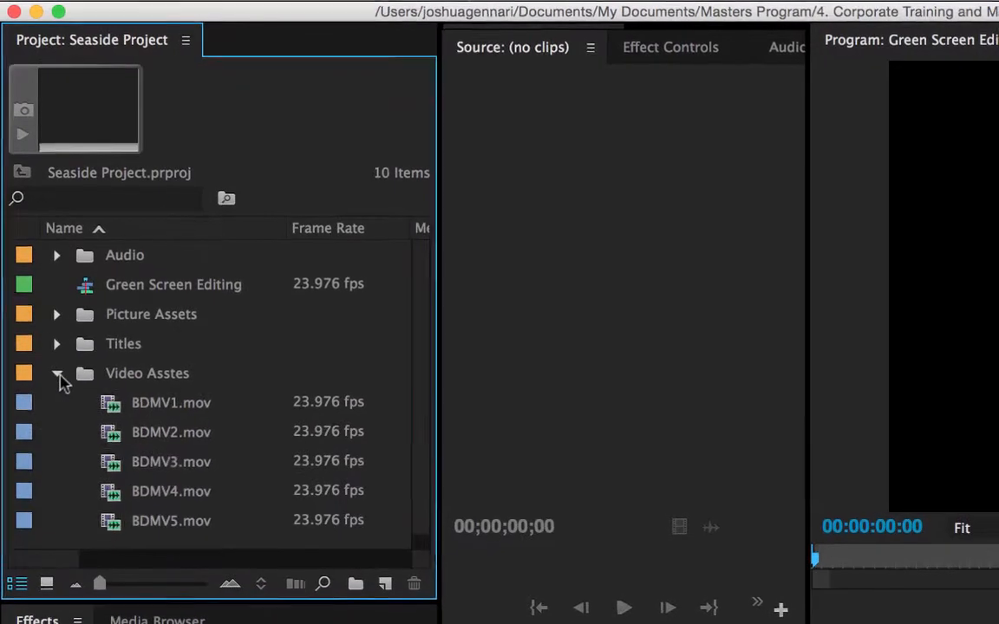
click(57, 374)
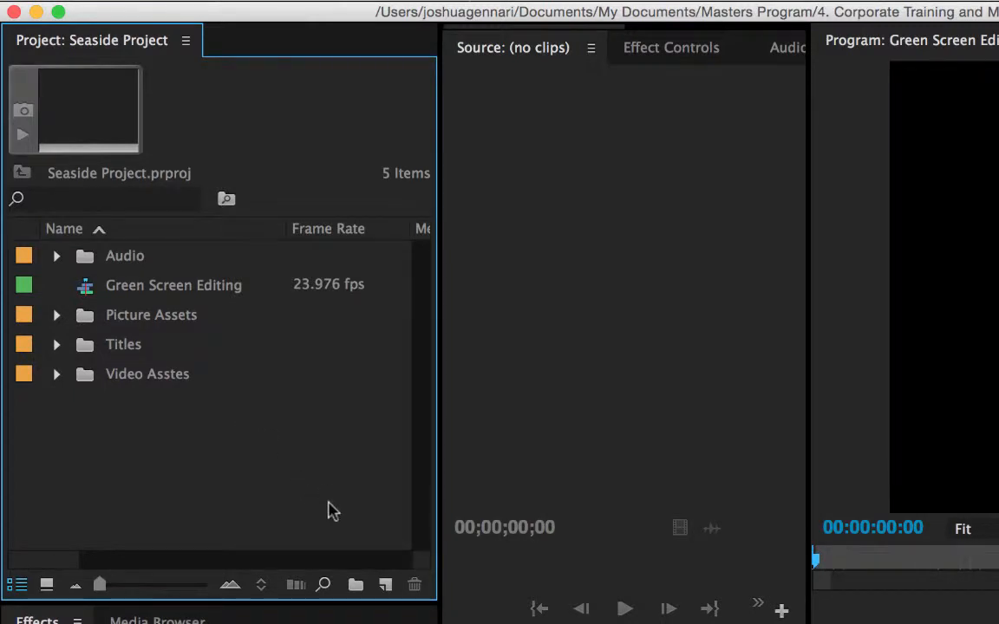
Step: Create a new bin in the project and name it Musical Assets
click(355, 586)
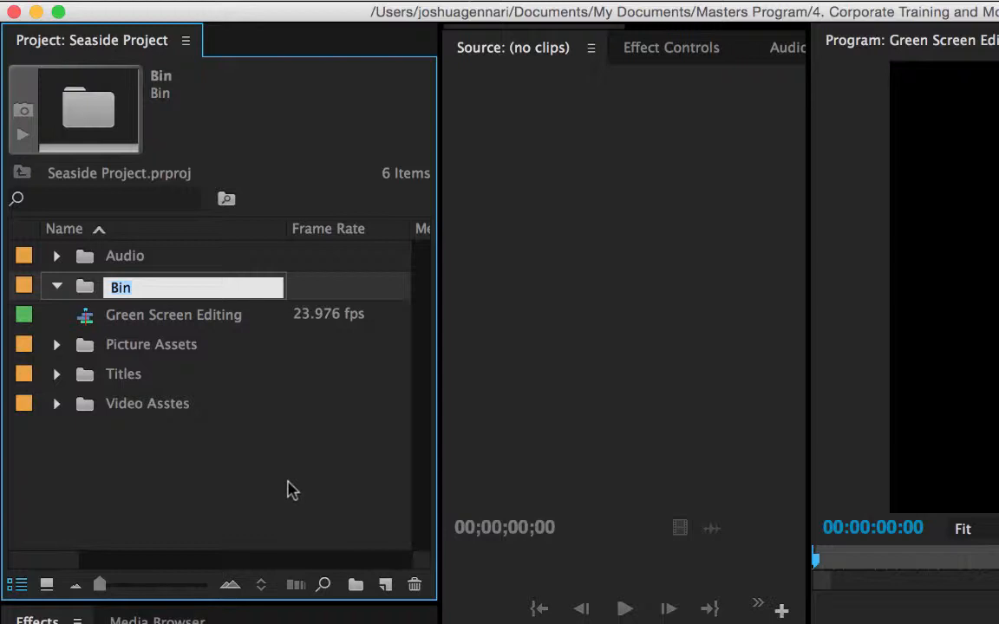
key(BackSpace)
text(Musical S)
key(BackSpace)
text(A)
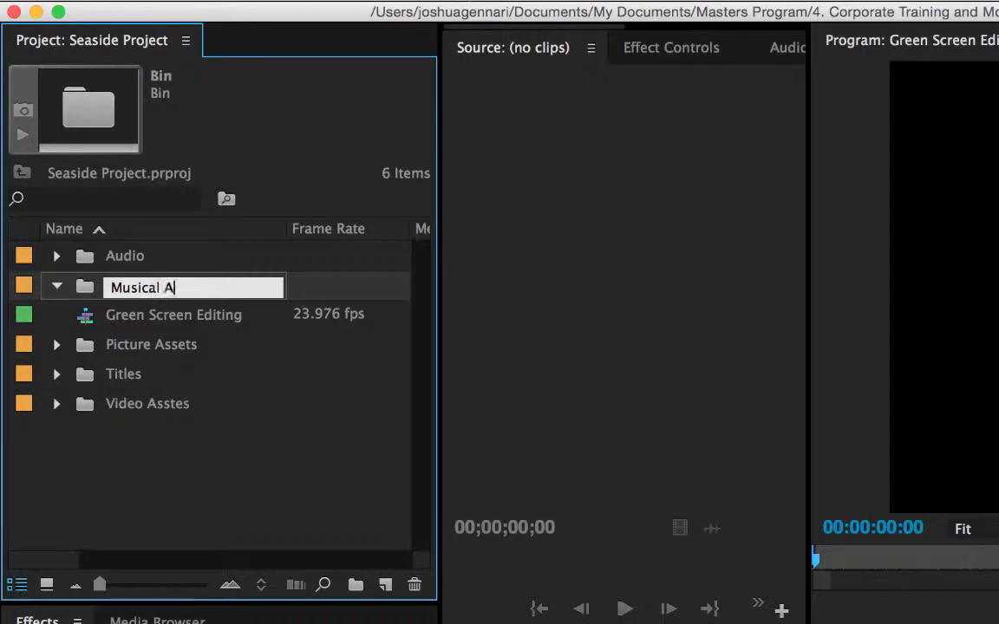
text(ssets)
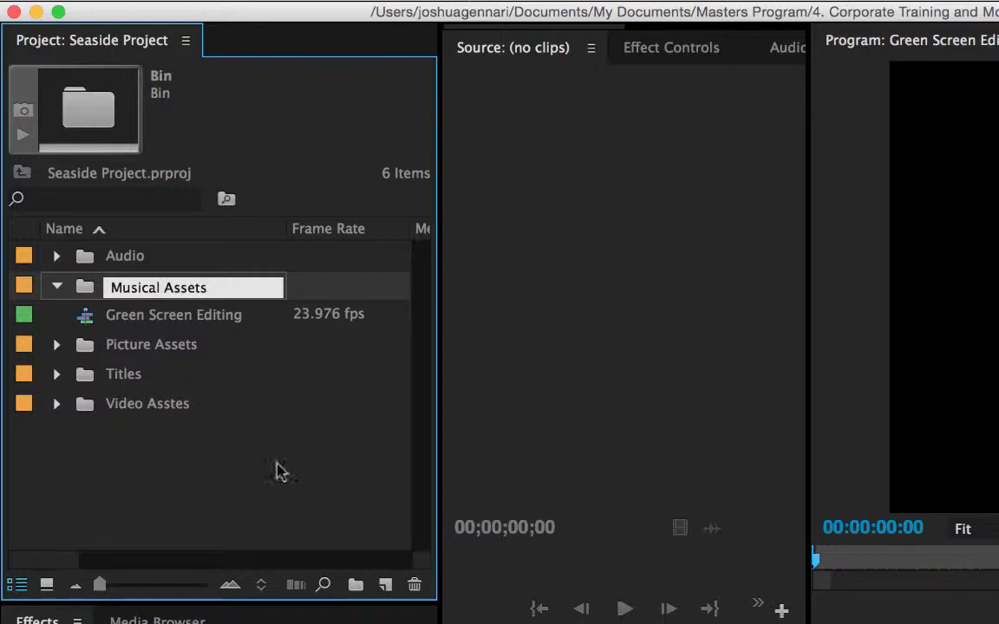
click(247, 509)
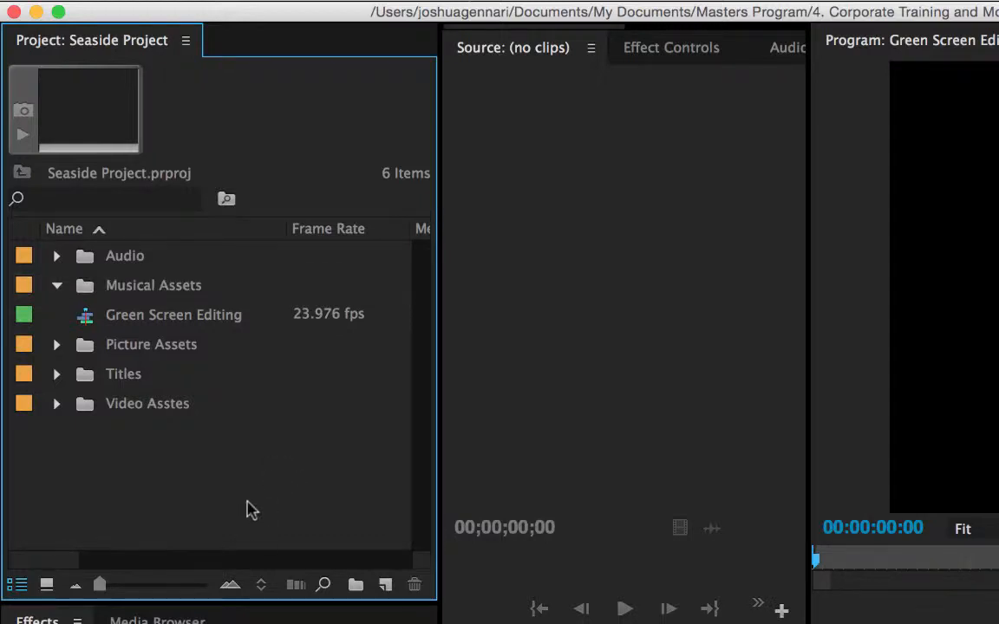
Step: Create another new bin named Graphics
click(356, 585)
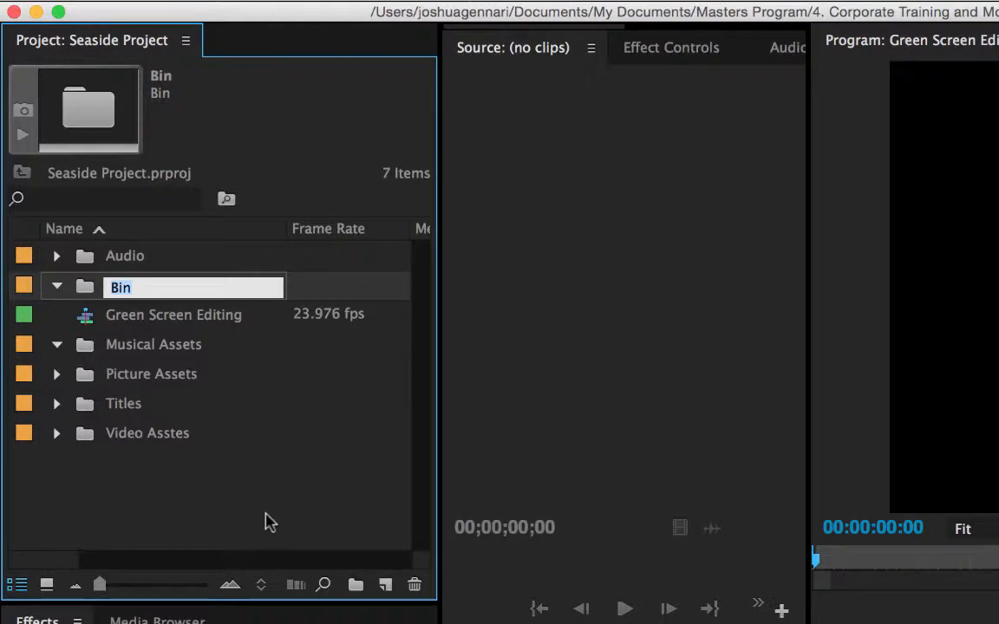
text(Gra)
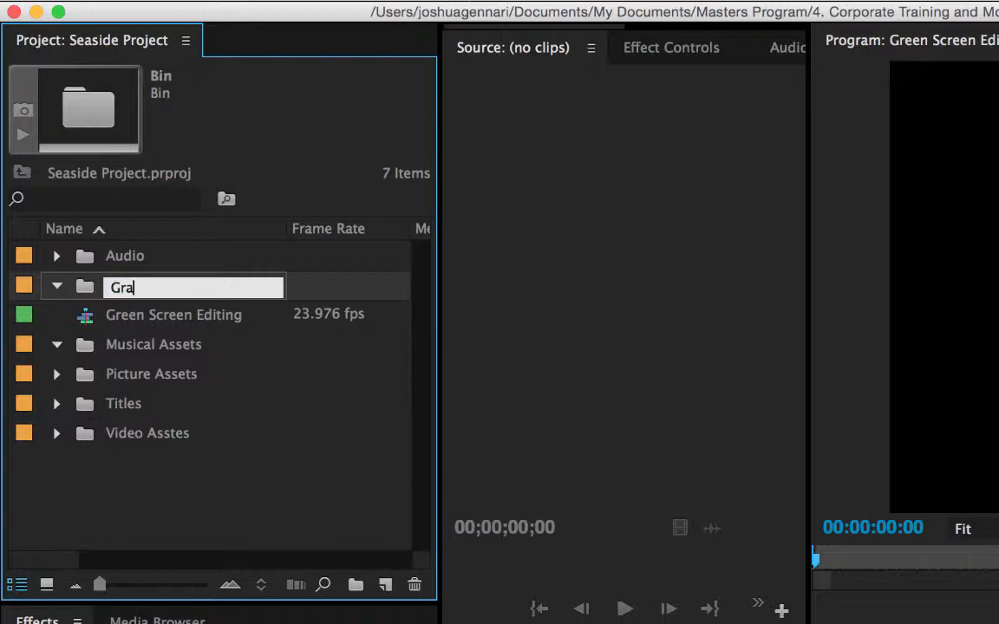
text(phics)
click(206, 497)
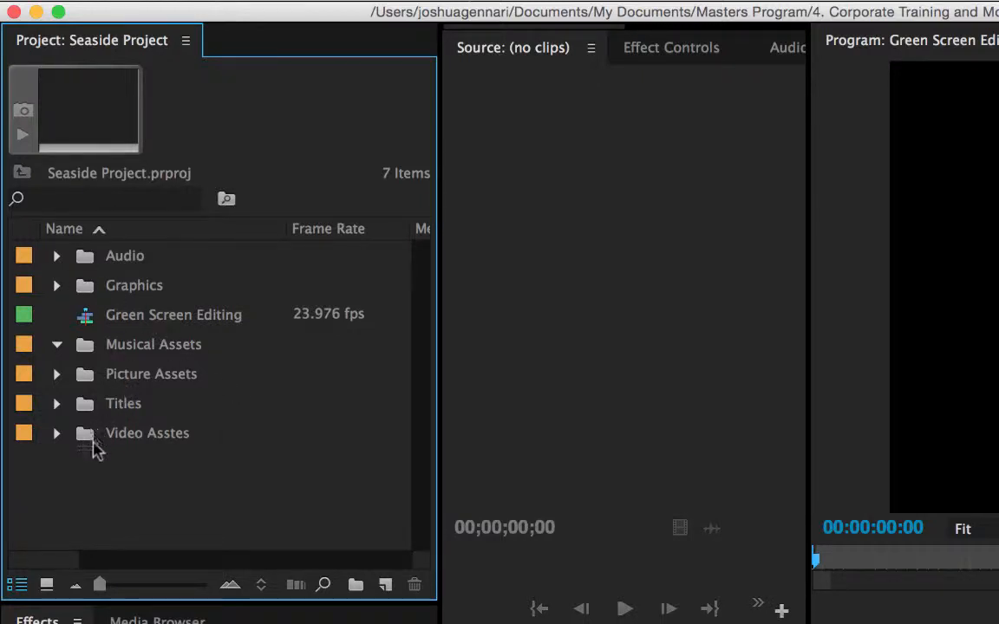
Step: Expand the Video Asstes bin and open BDMV1.mov in an enlarged Source Monitor
click(57, 433)
scroll(200, 381, down, 2)
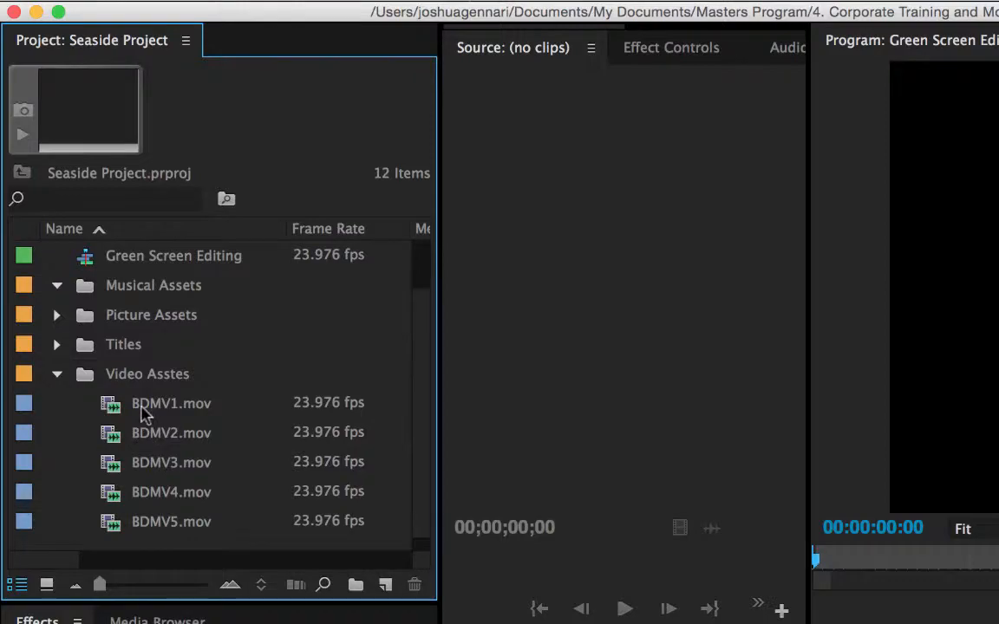
mouse_move(146, 414)
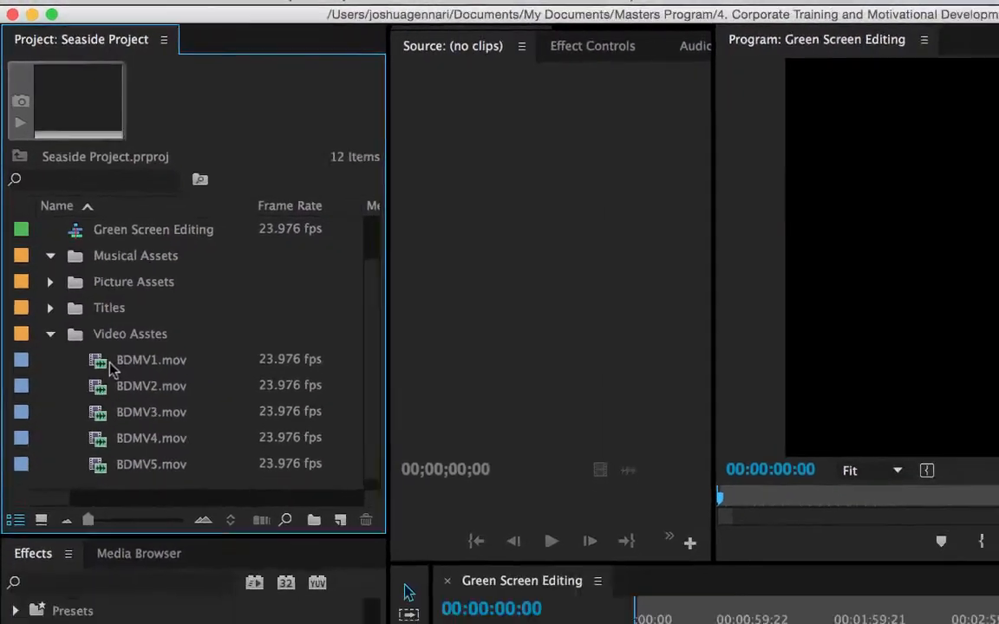
click(145, 414)
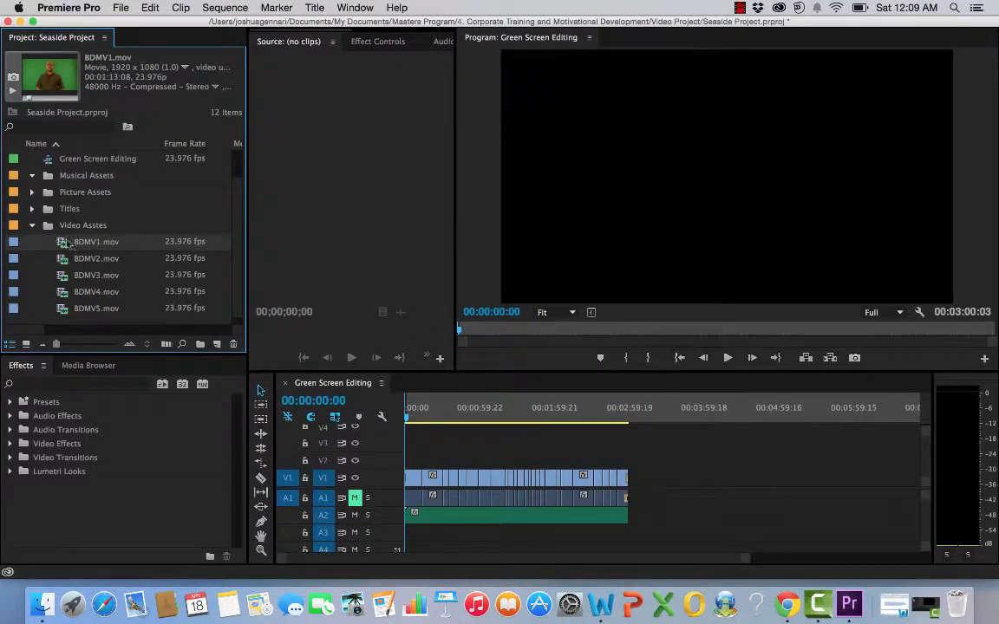
double_click(67, 244)
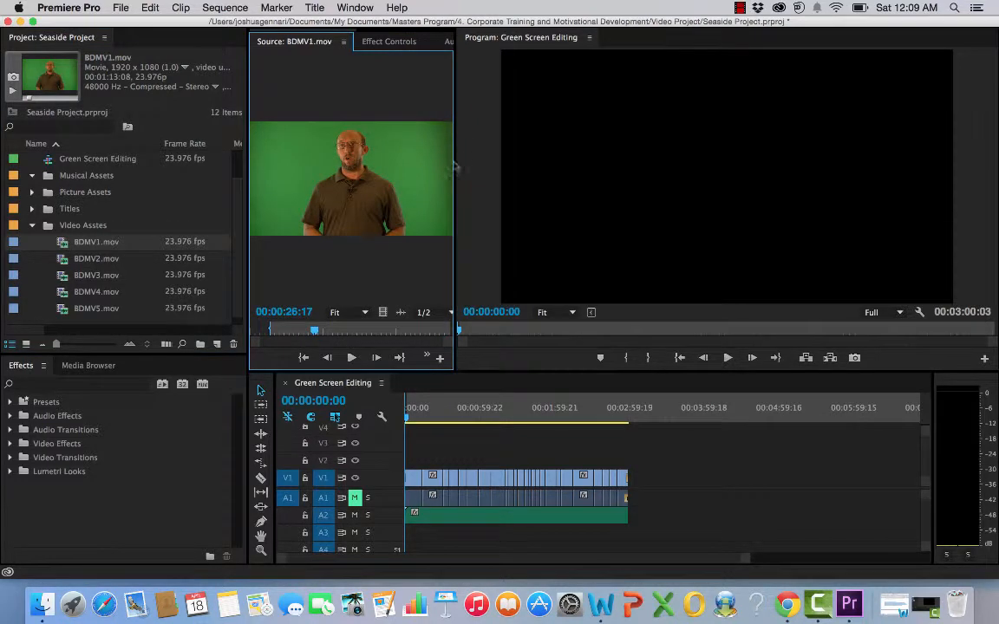
drag(455, 162, 667, 168)
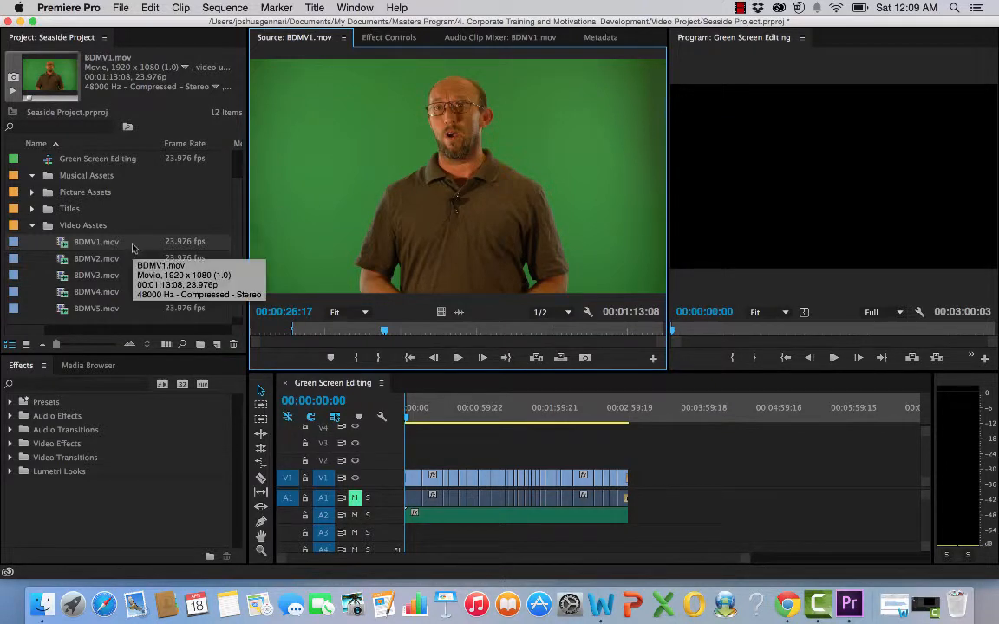
Step: Preview BDMV1.mov and mark an in point at 00:00:29:11 and an out point at 00:00:35:05
click(458, 357)
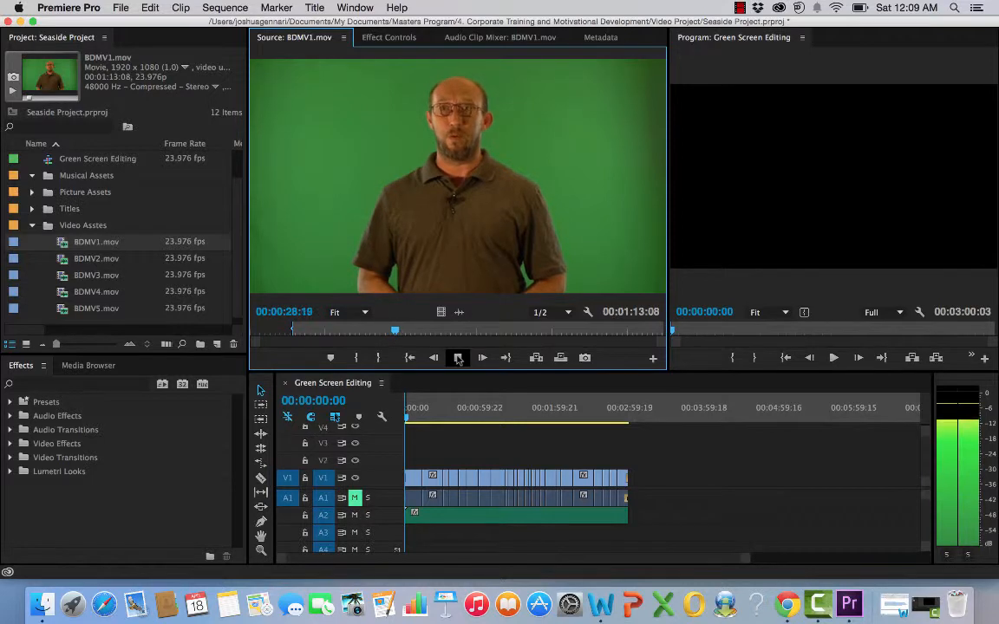
click(458, 357)
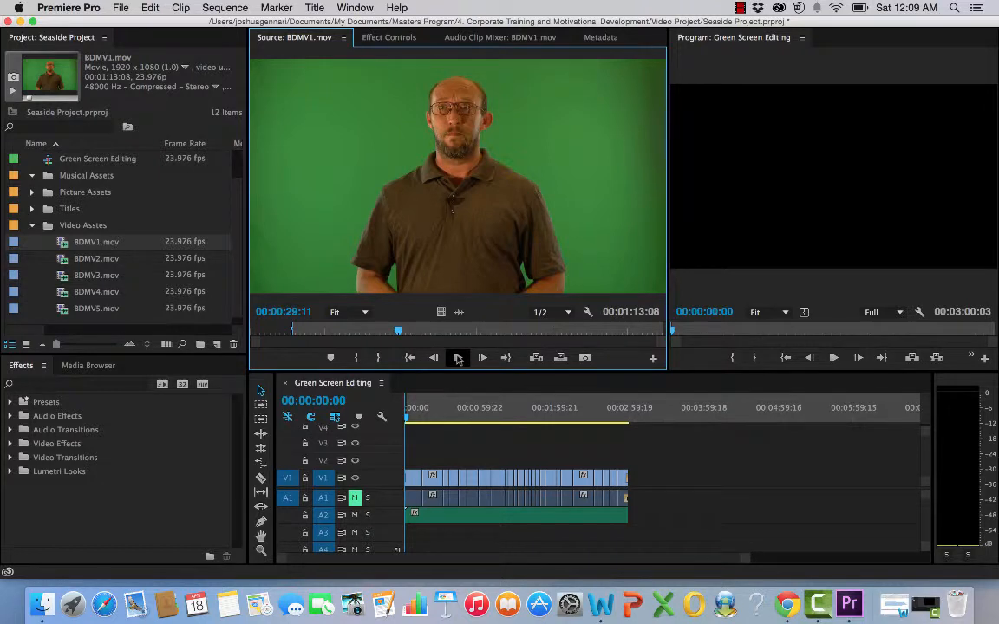
click(357, 359)
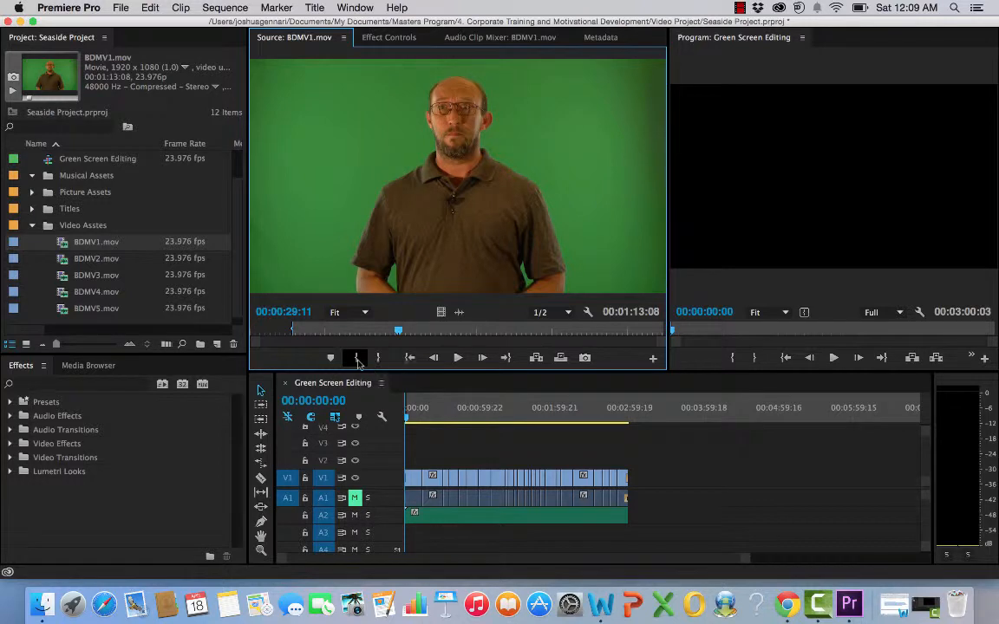
click(458, 358)
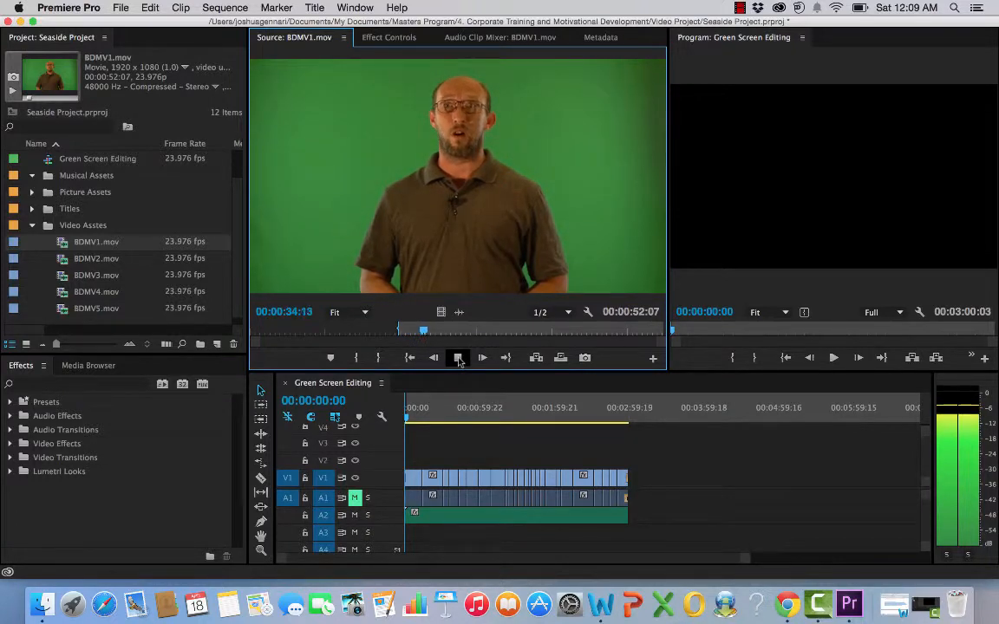
click(458, 358)
click(382, 357)
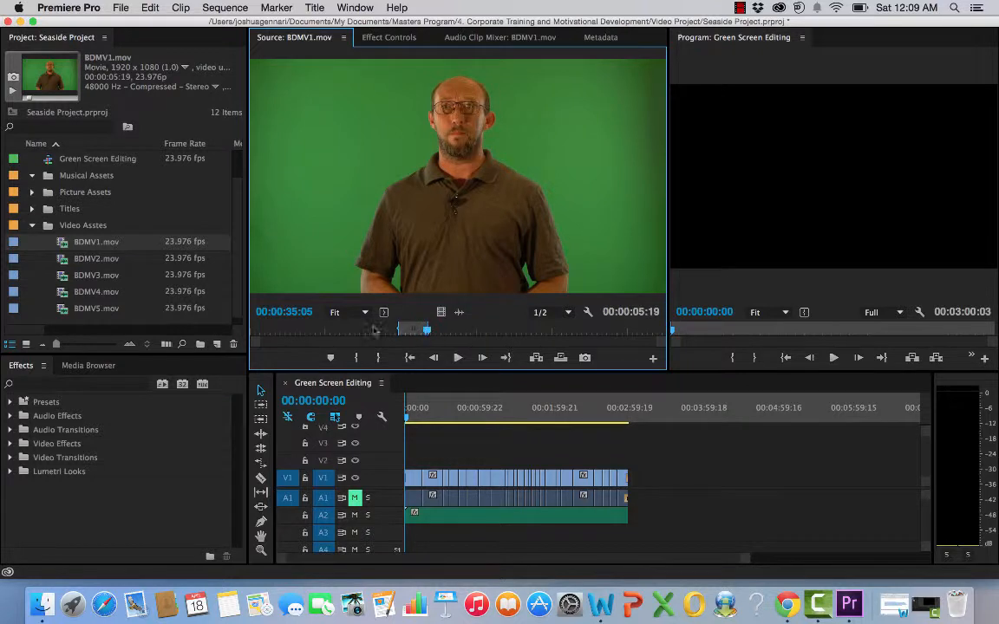
Step: Add the marked BDMV1.mov segment to the end of the Green Screen Editing sequence and play it back
drag(67, 246, 662, 479)
click(662, 419)
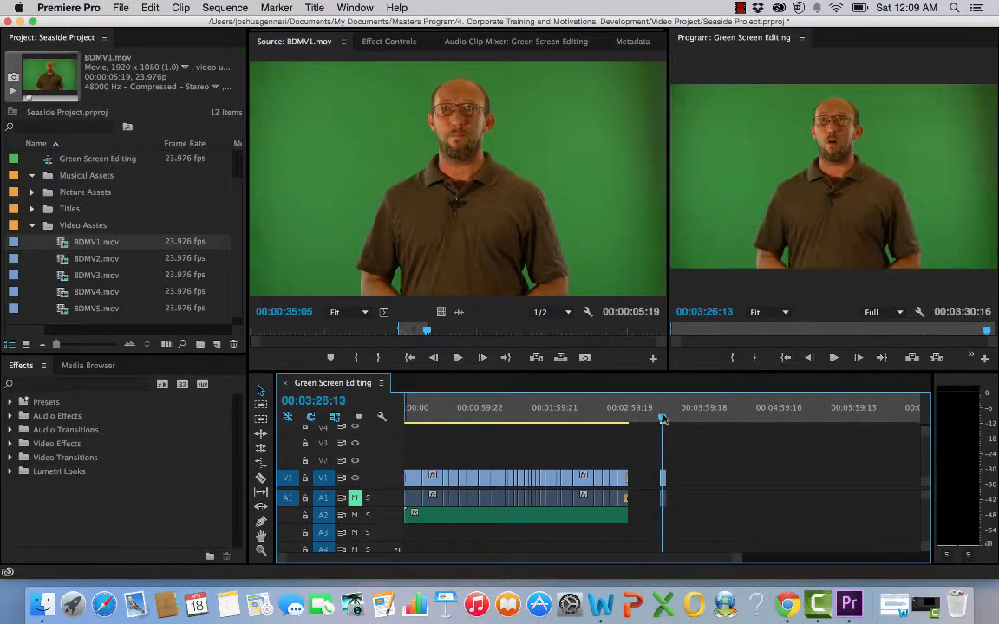
drag(658, 419, 662, 419)
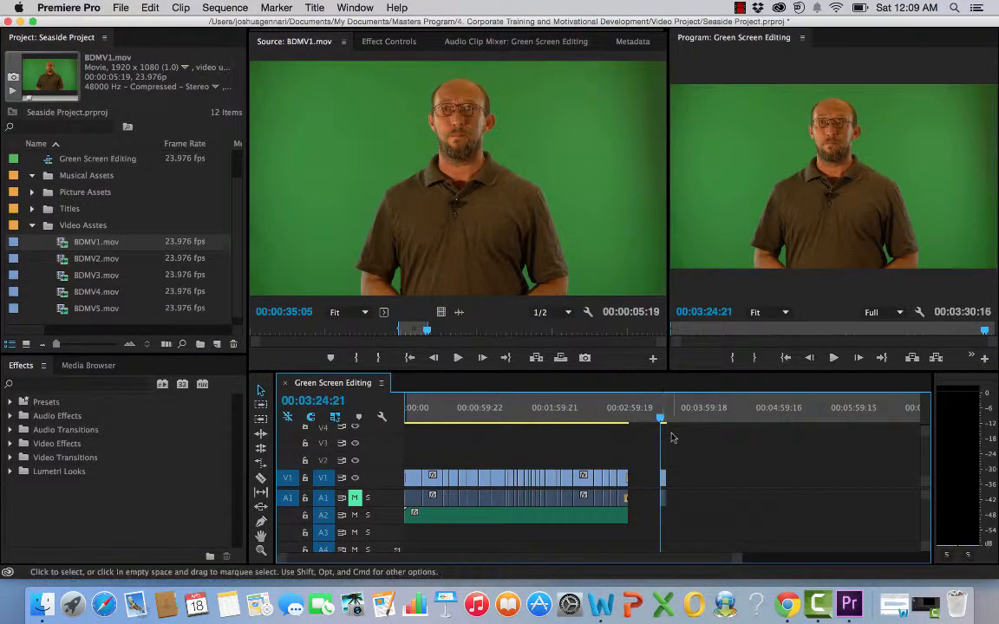
click(833, 357)
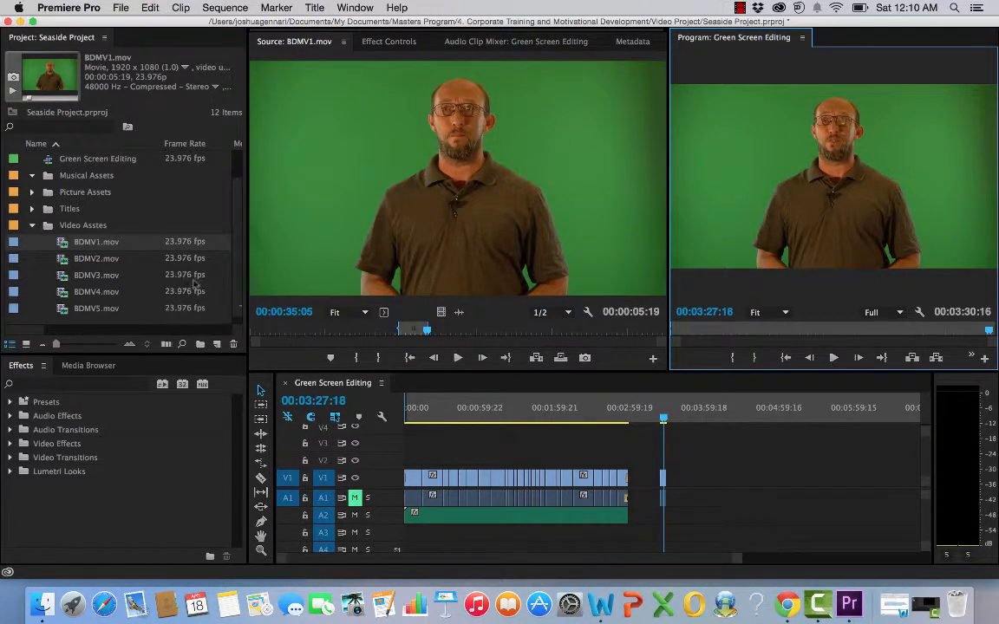
Step: Mark a second range of BDMV1.mov ending at 00:01:00:22 and append it after the previous clip in the sequence
click(457, 356)
click(457, 356)
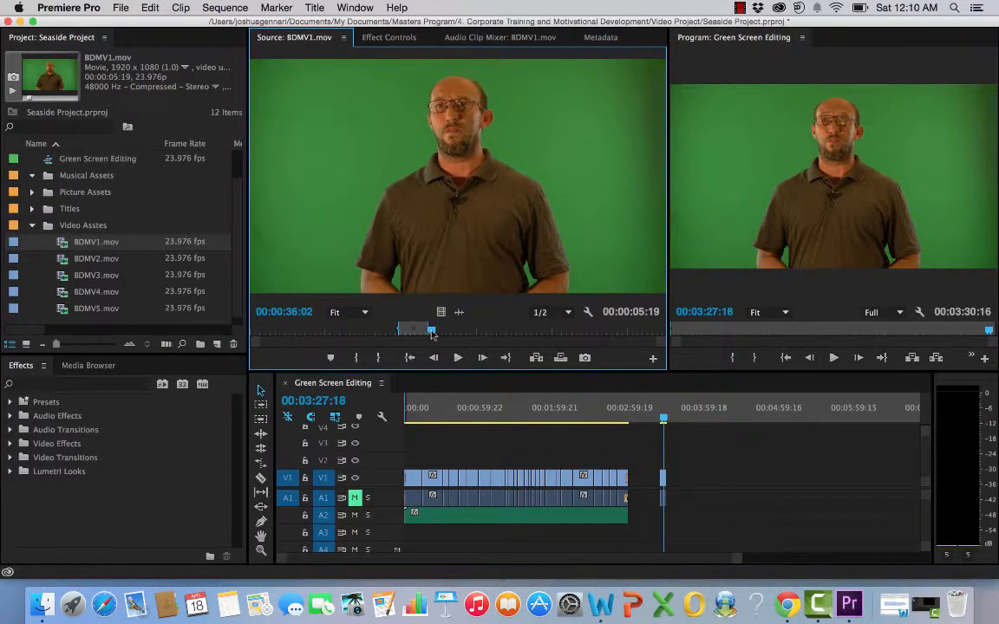
drag(431, 332, 497, 332)
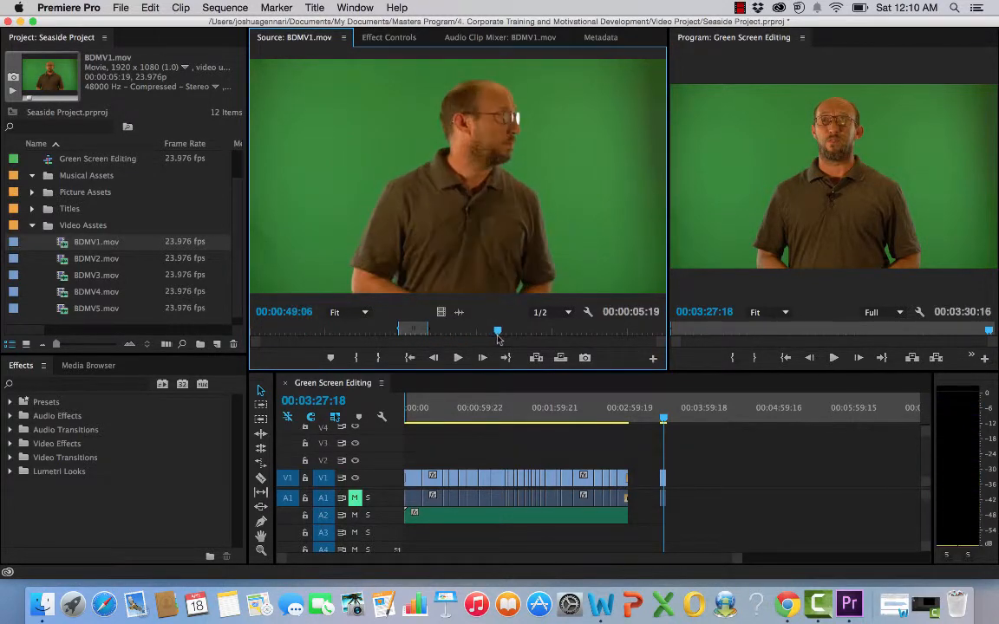
click(458, 358)
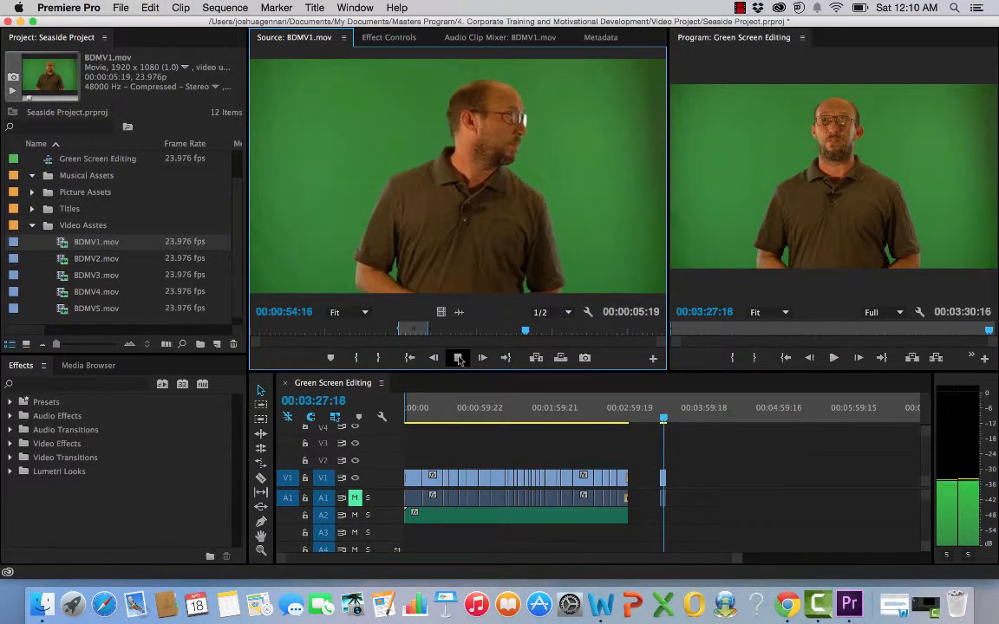
click(459, 358)
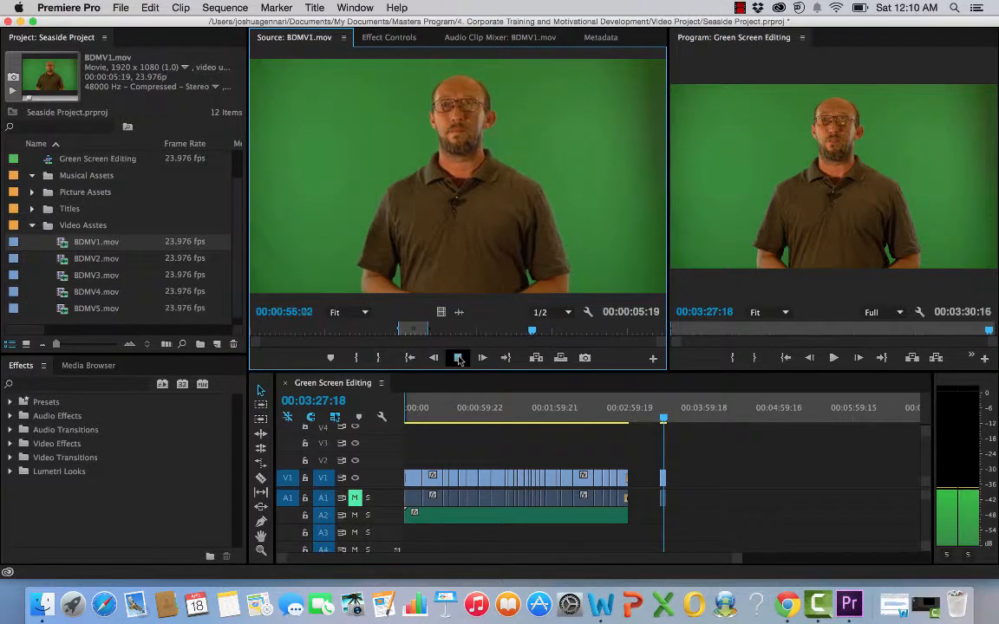
click(459, 358)
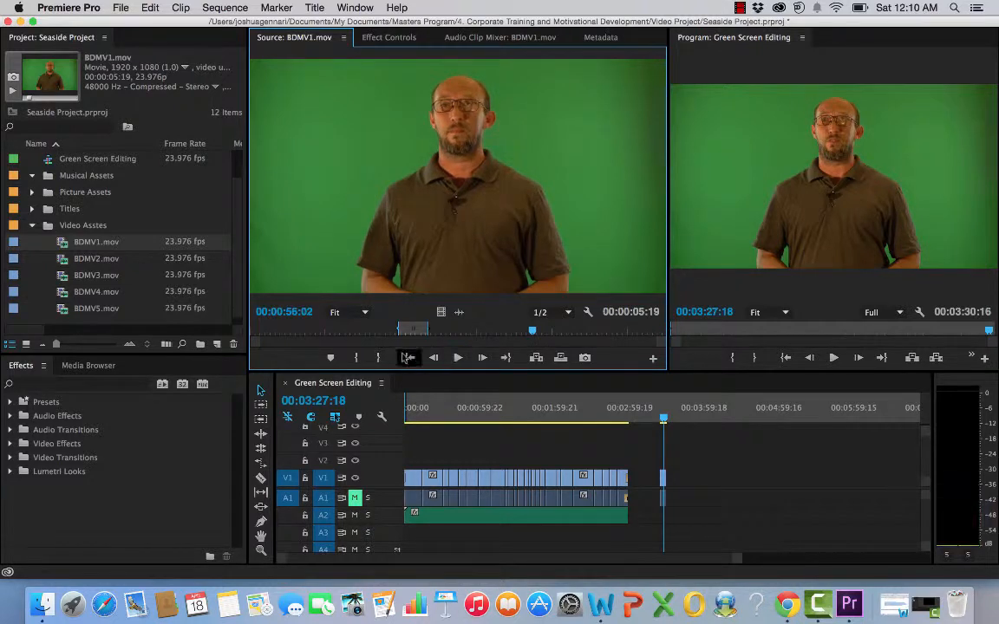
click(458, 358)
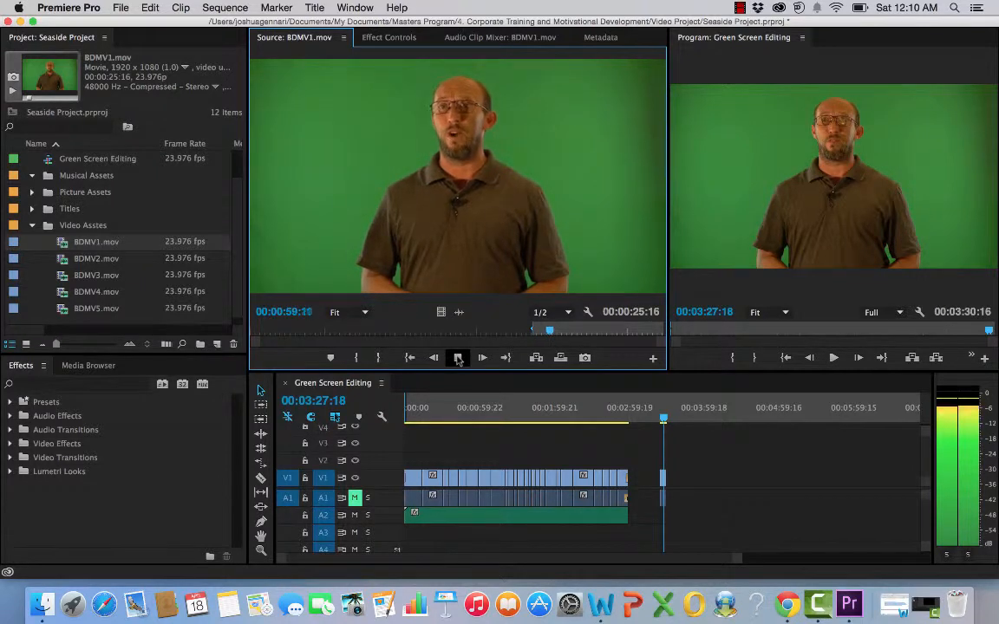
click(458, 358)
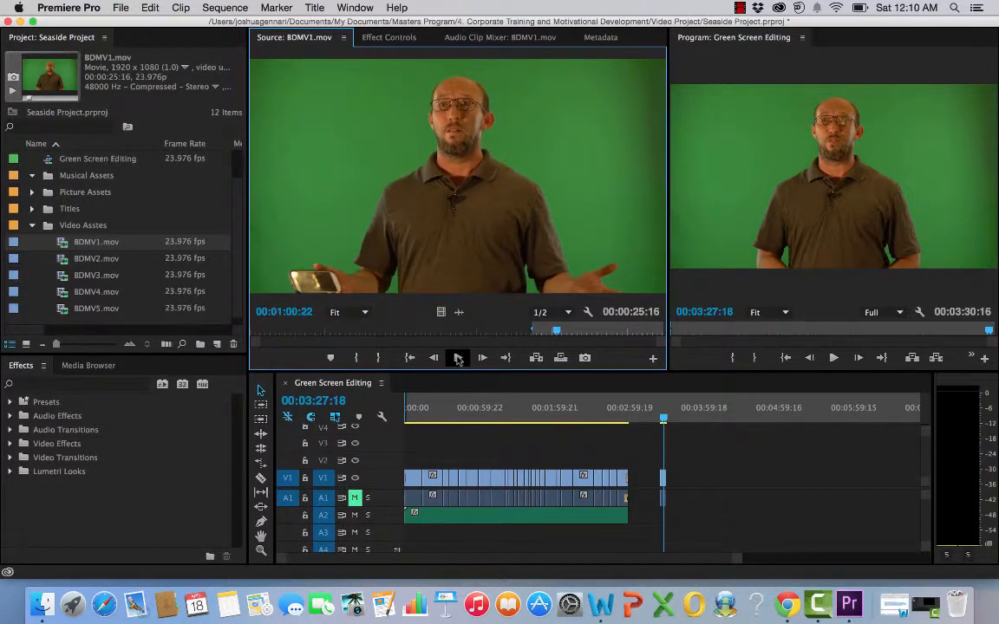
click(377, 358)
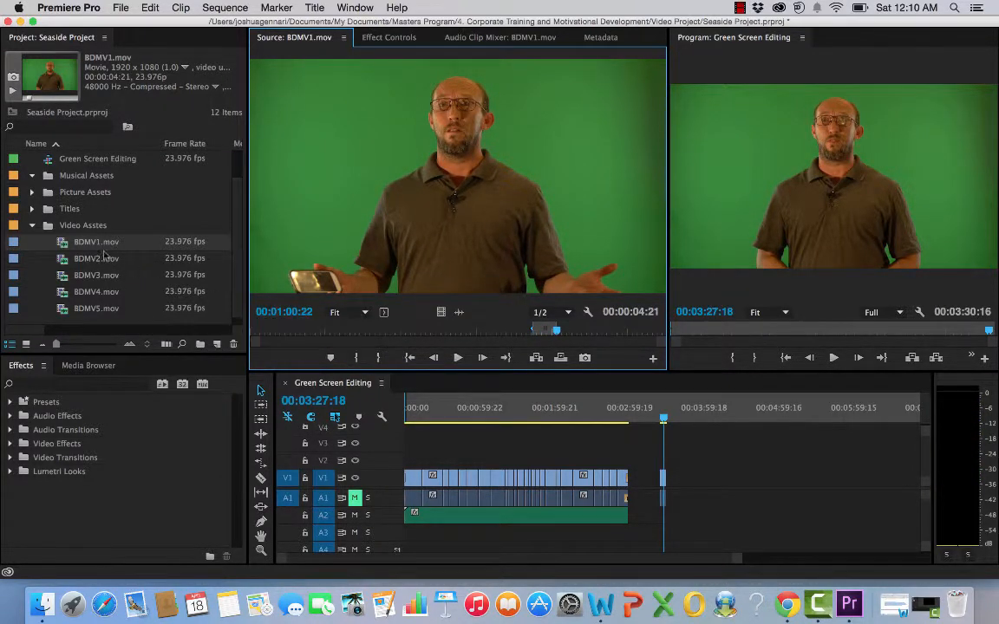
drag(63, 237, 677, 495)
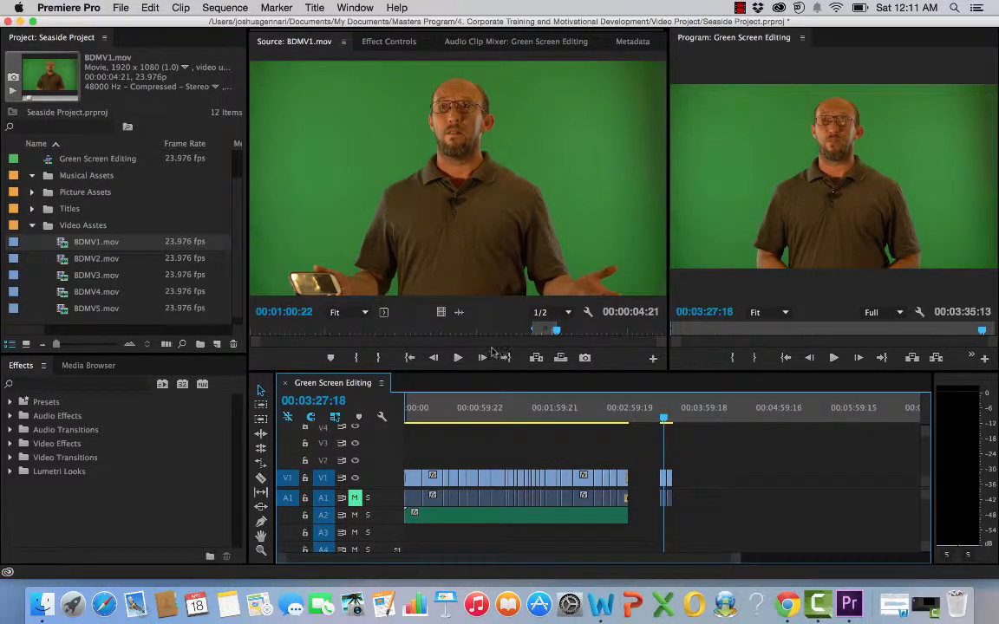
Step: Delete the clips appended at the end of the Green Screen Editing sequence
click(445, 419)
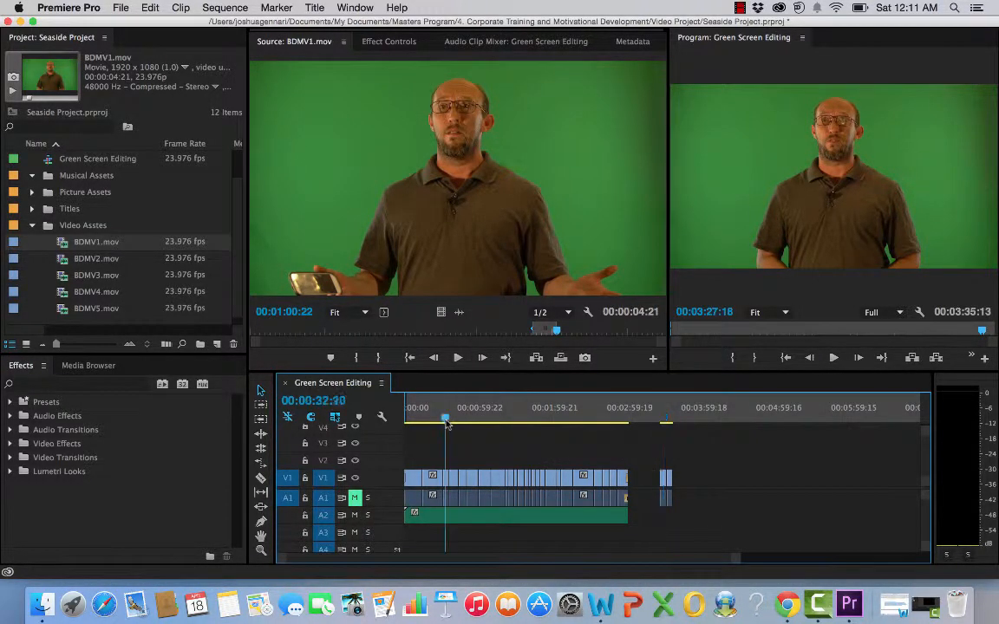
drag(695, 458, 657, 508)
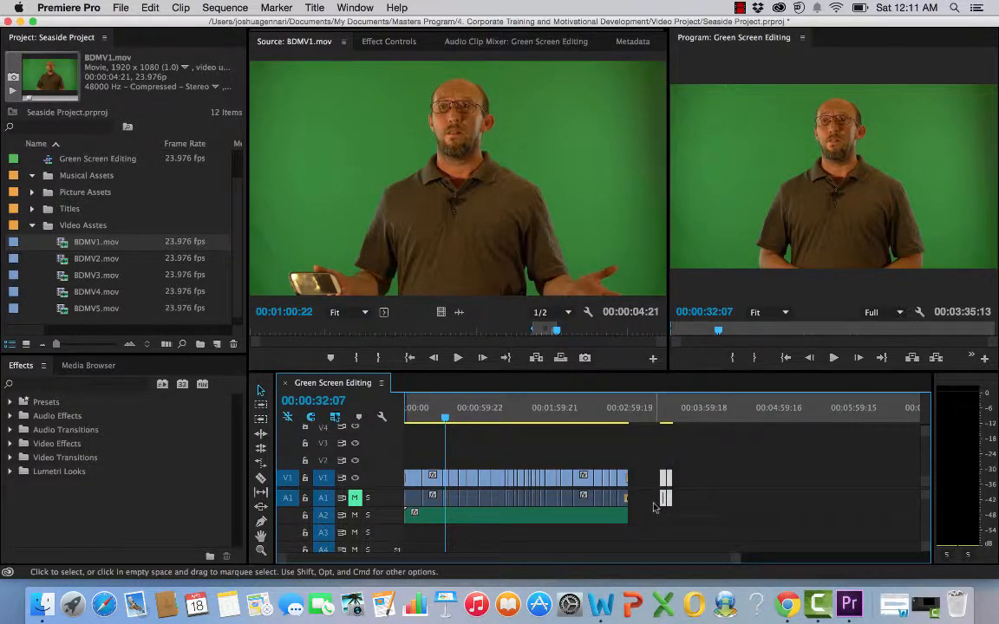
click(150, 8)
click(158, 61)
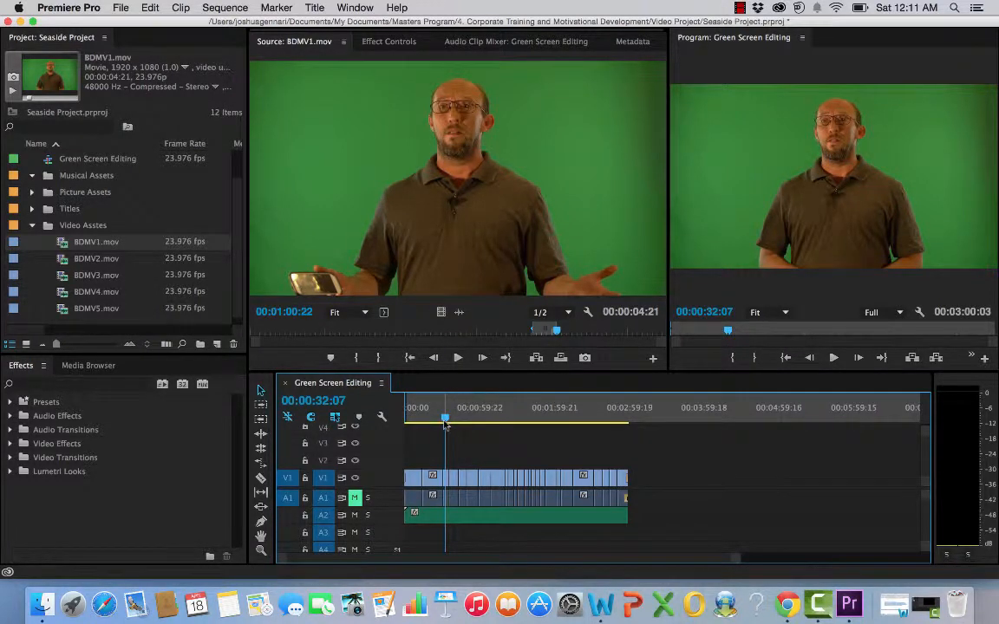
Step: Widen the Program Monitor and collapse the Video Asstes bin
mouse_move(445, 420)
mouse_down()
mouse_move(411, 419)
mouse_move(424, 418)
mouse_up()
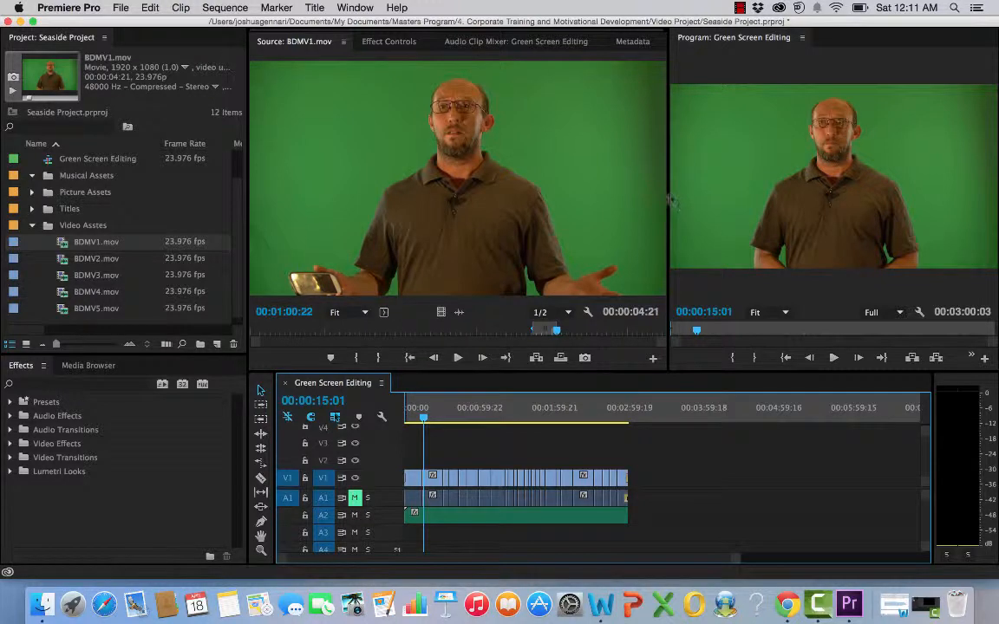
drag(667, 199, 624, 208)
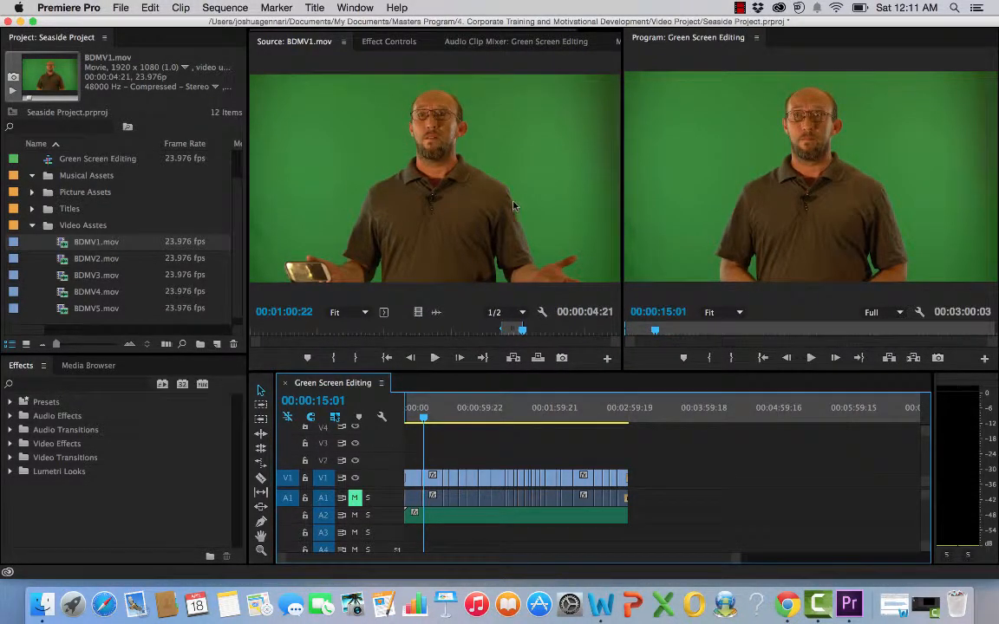
click(31, 226)
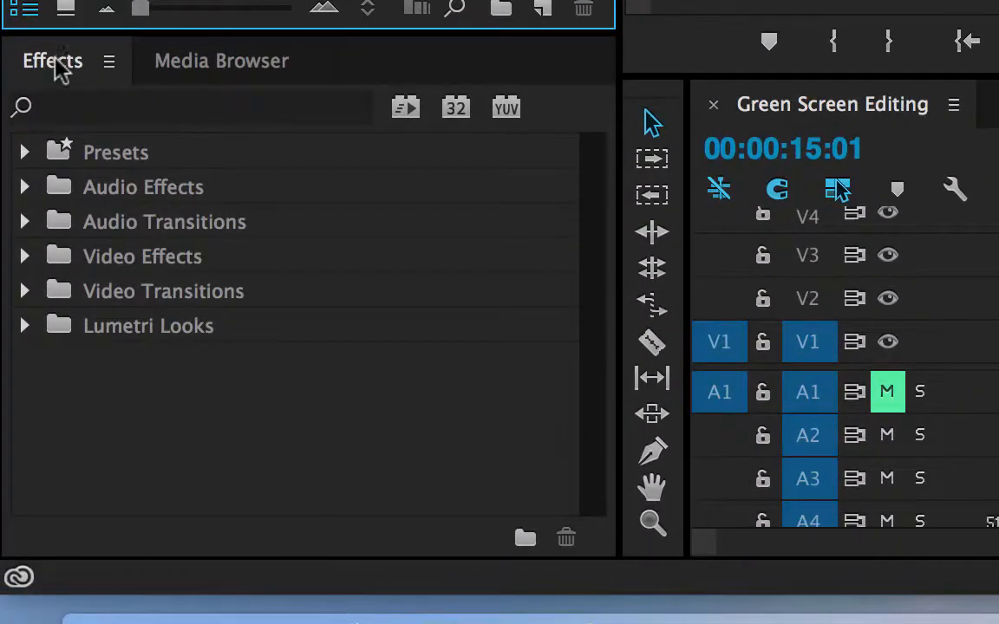
Step: Apply the Ultra Key effect from Video Effects > Keying to the first BDMV1.mov clip in the sequence
click(22, 365)
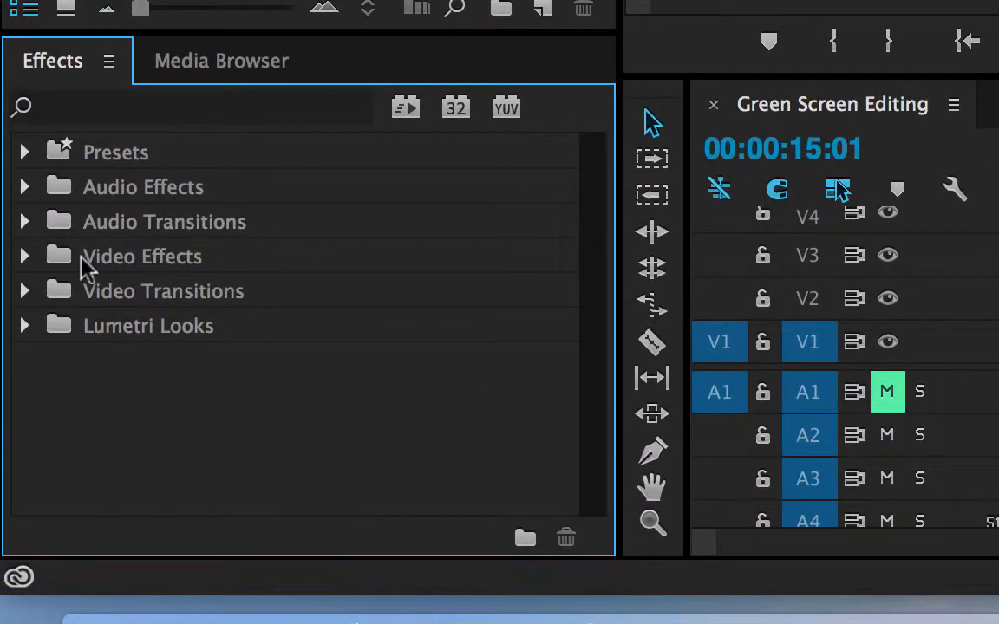
click(25, 257)
scroll(219, 323, down, 3)
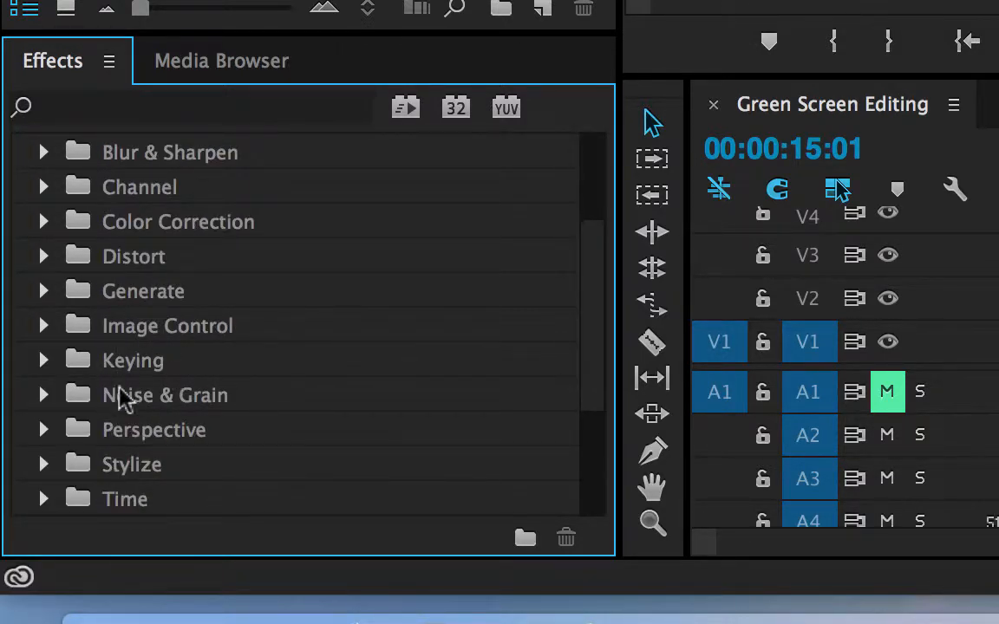
click(44, 360)
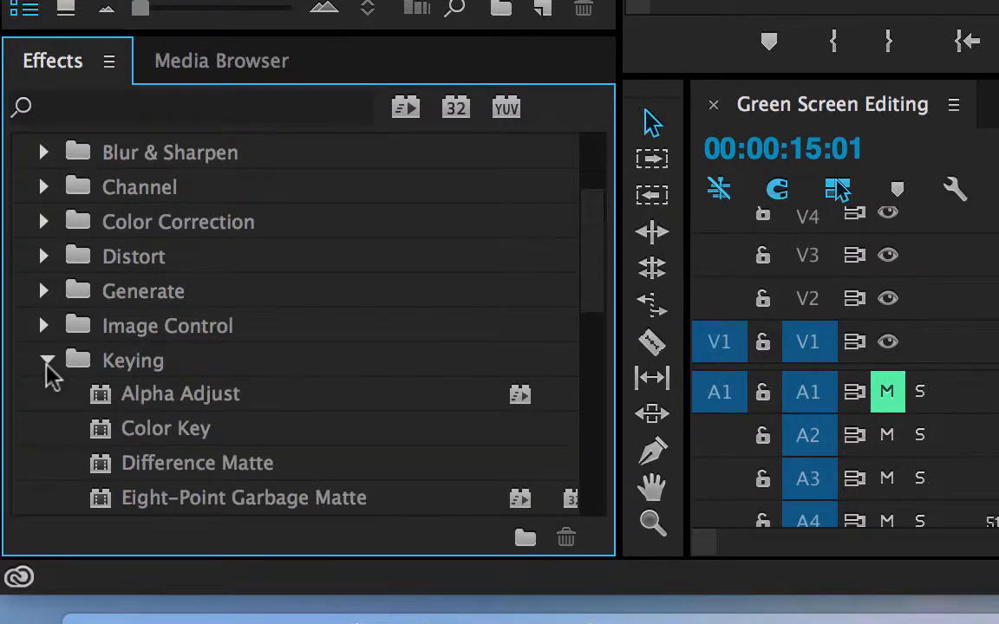
scroll(184, 388, down, 5)
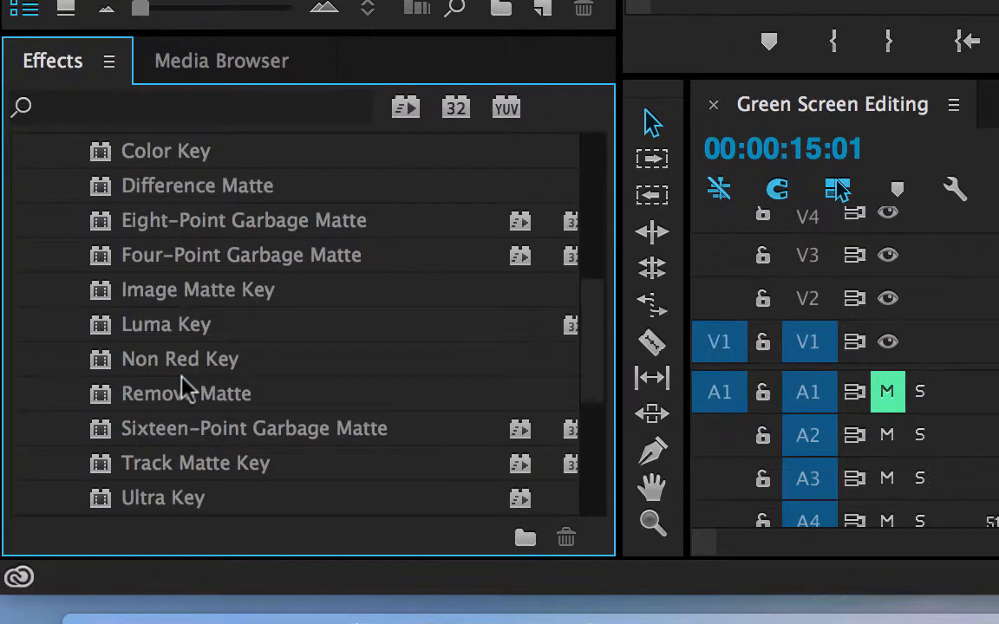
scroll(184, 387, down, 1)
click(102, 439)
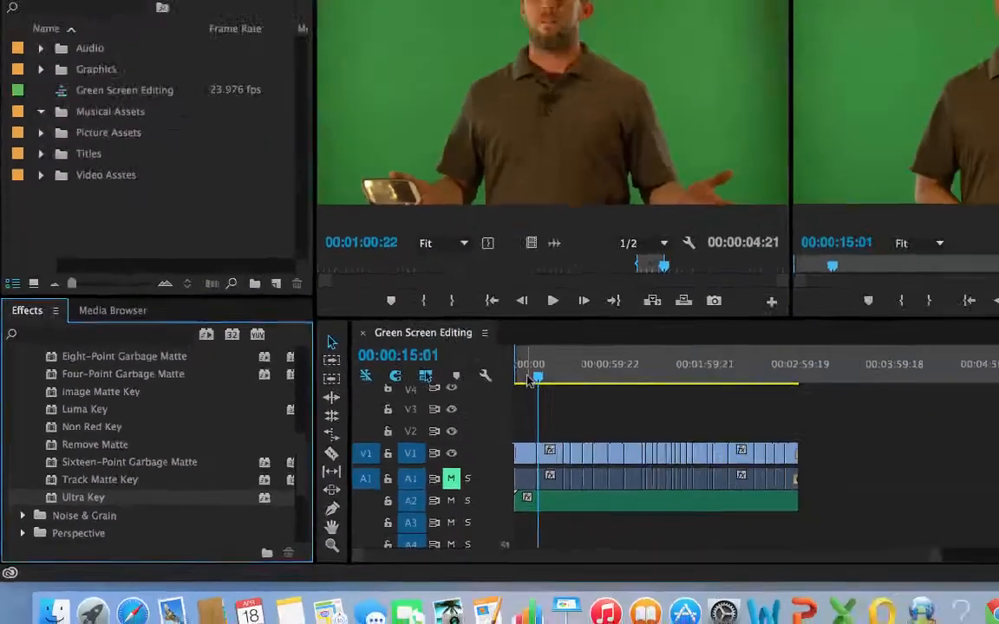
click(415, 419)
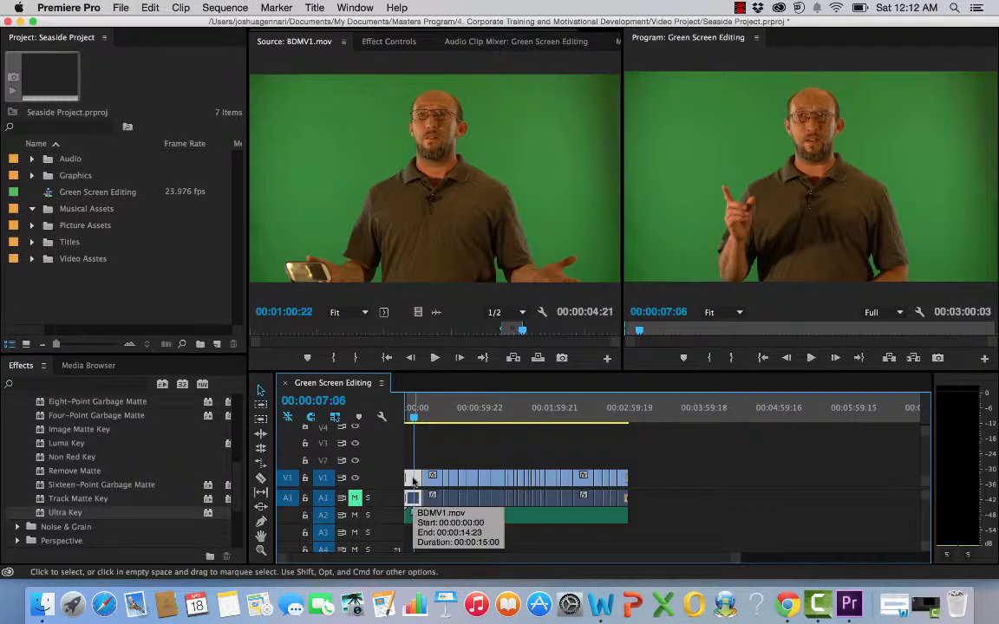
double_click(413, 482)
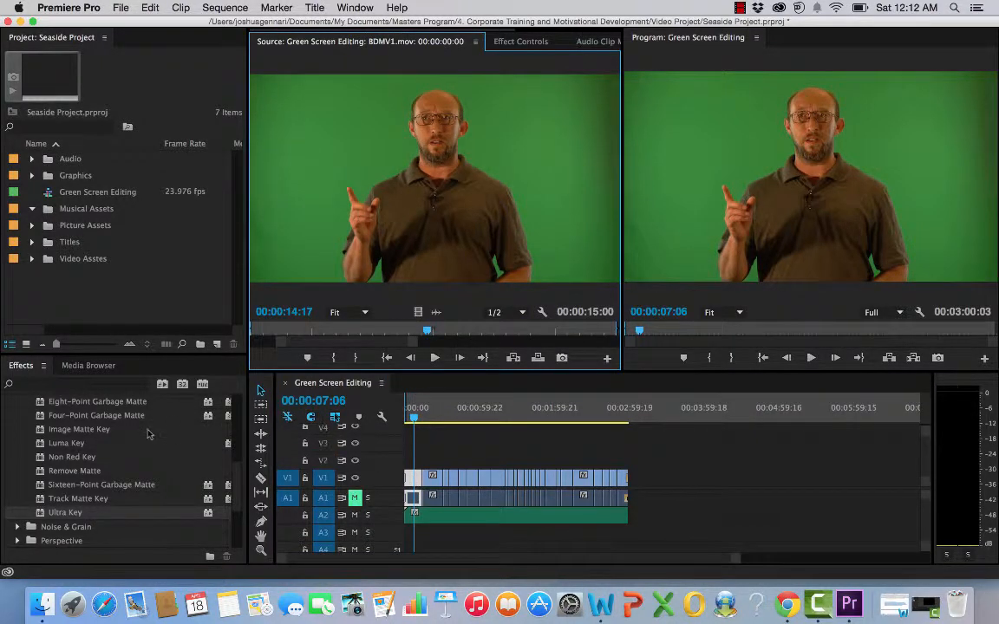
click(522, 42)
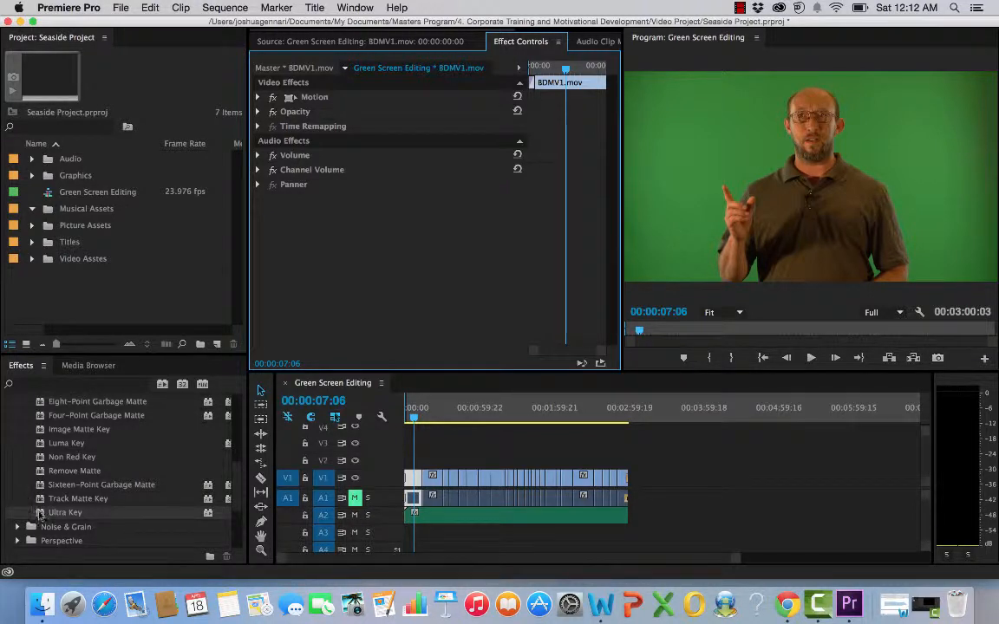
drag(39, 514, 295, 227)
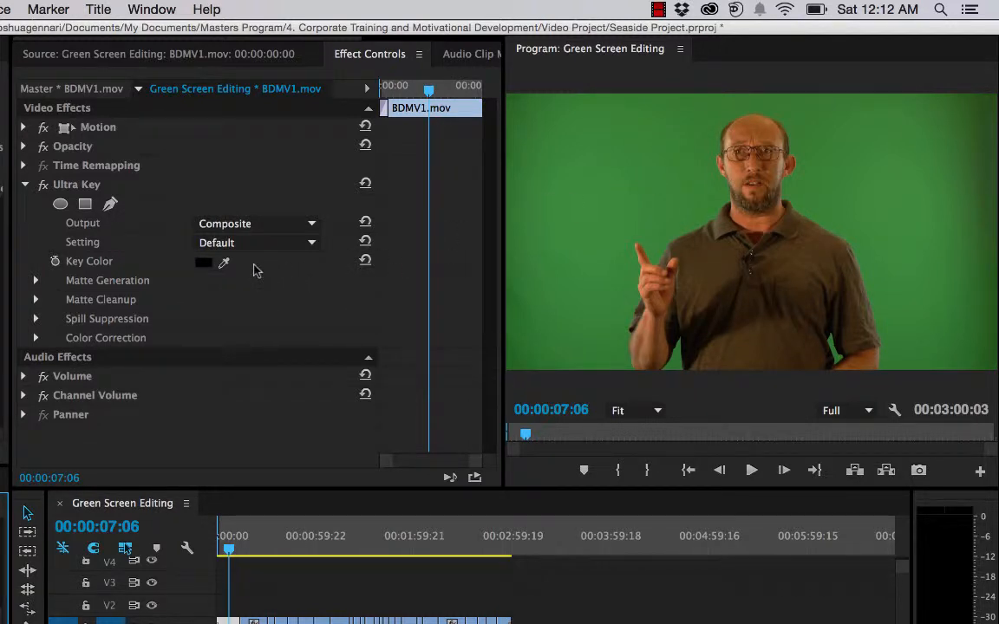
Step: Sample the green background as the Ultra Key's Key Color and play back the keyed clip
click(224, 263)
click(225, 261)
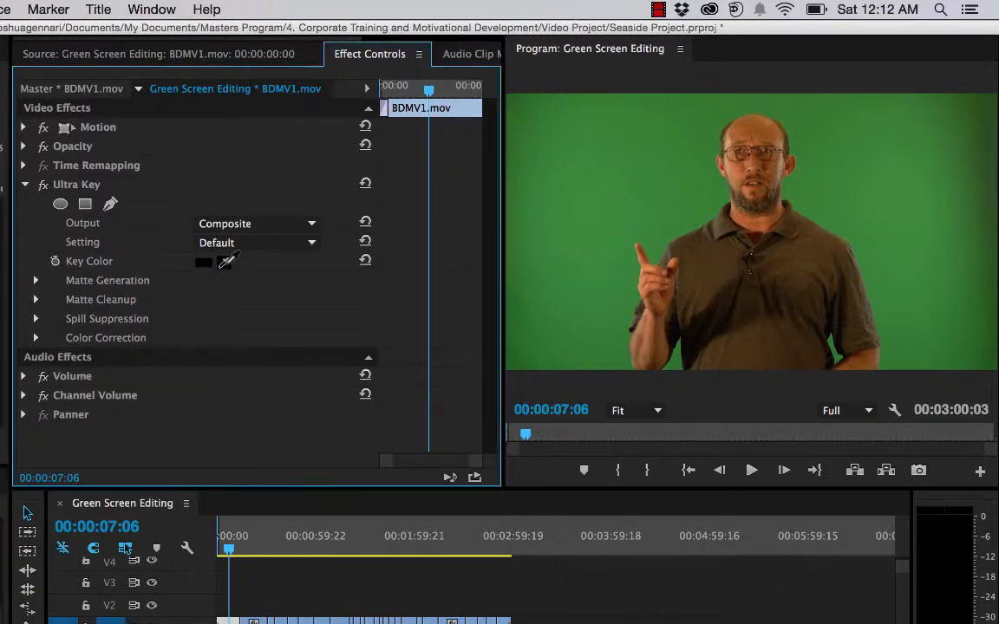
click(599, 178)
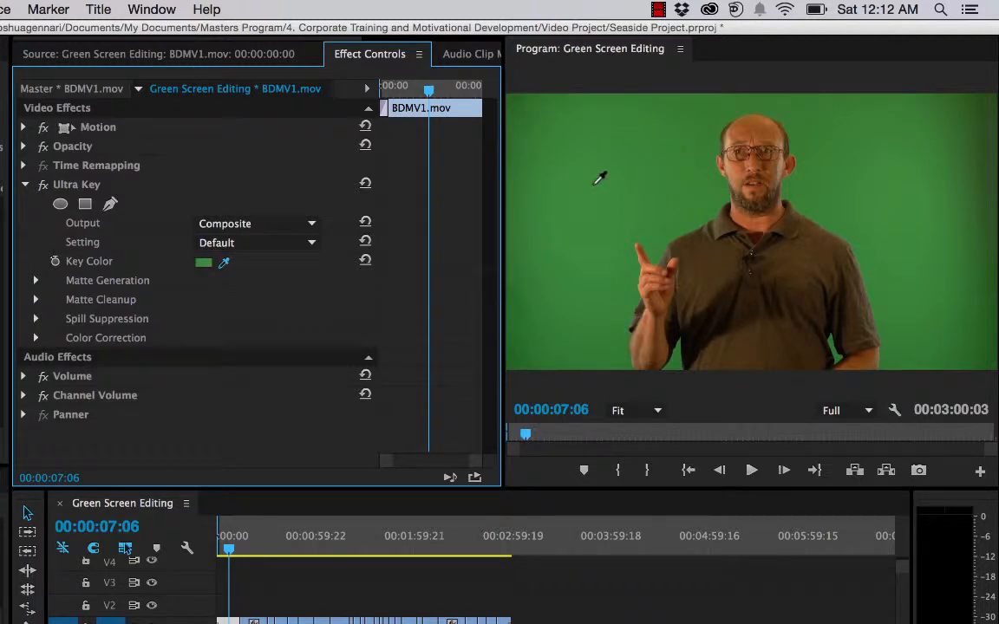
click(596, 182)
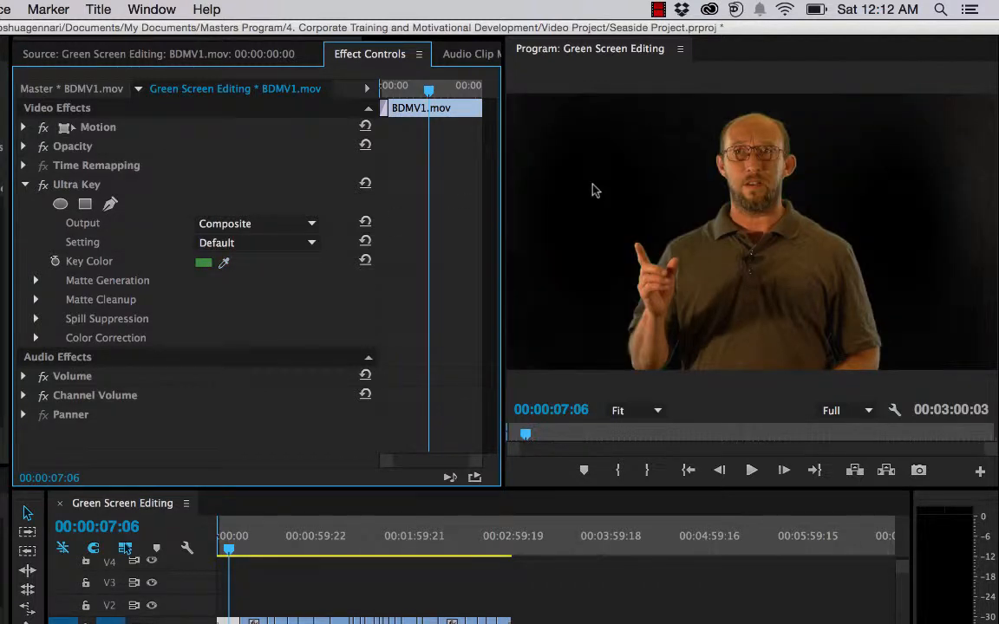
click(751, 470)
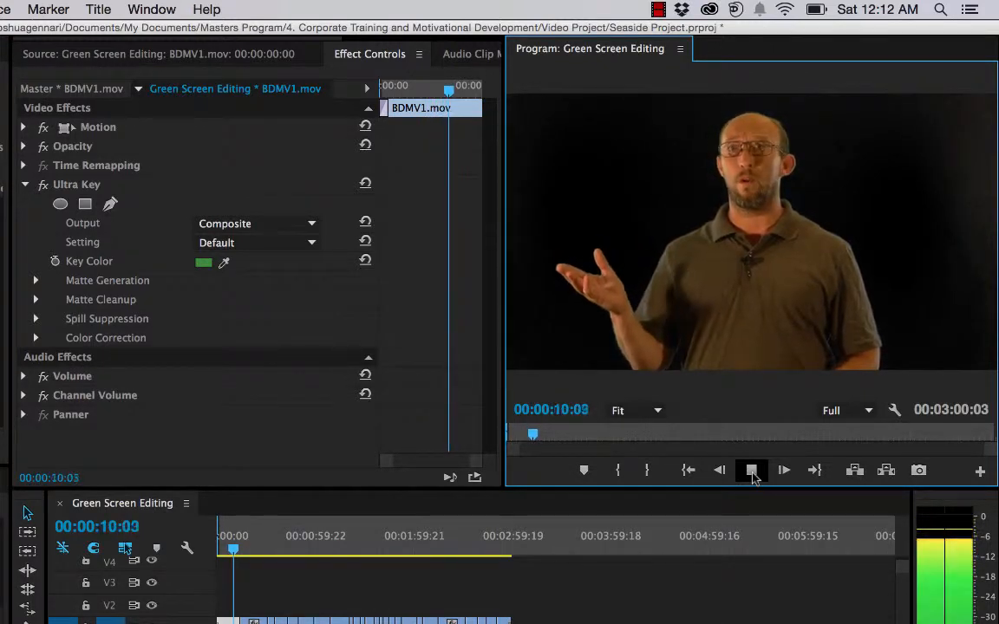
click(752, 471)
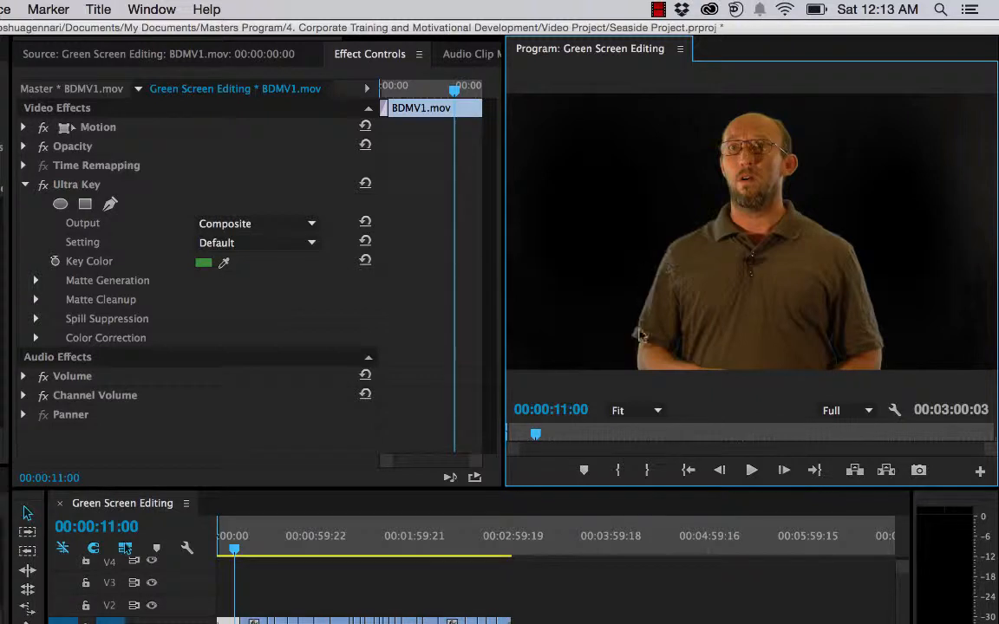
Step: Open the Key Color picker, cancel it, and undo the sampled key color
click(204, 265)
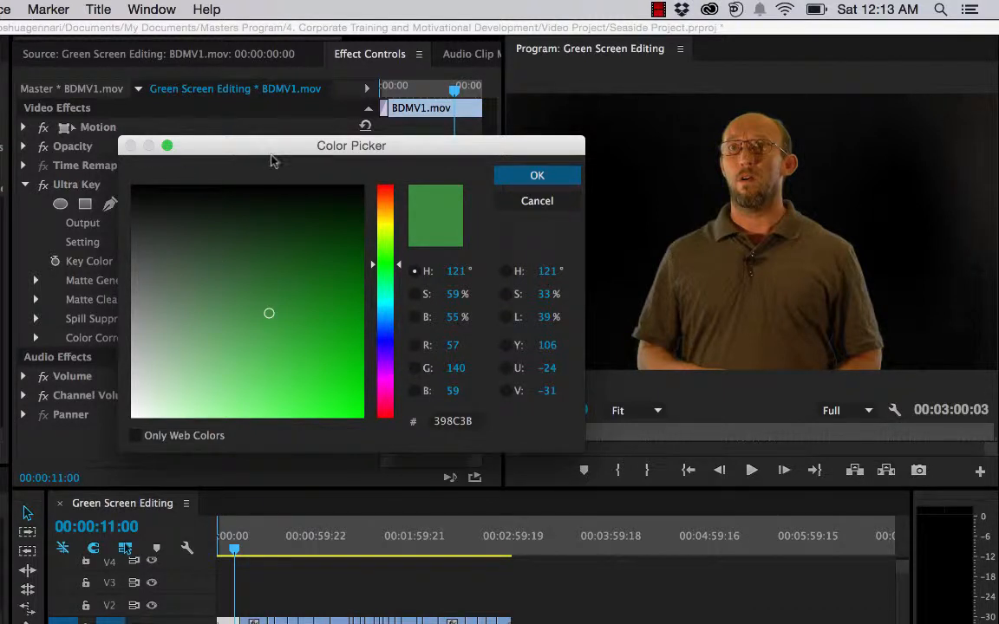
click(530, 201)
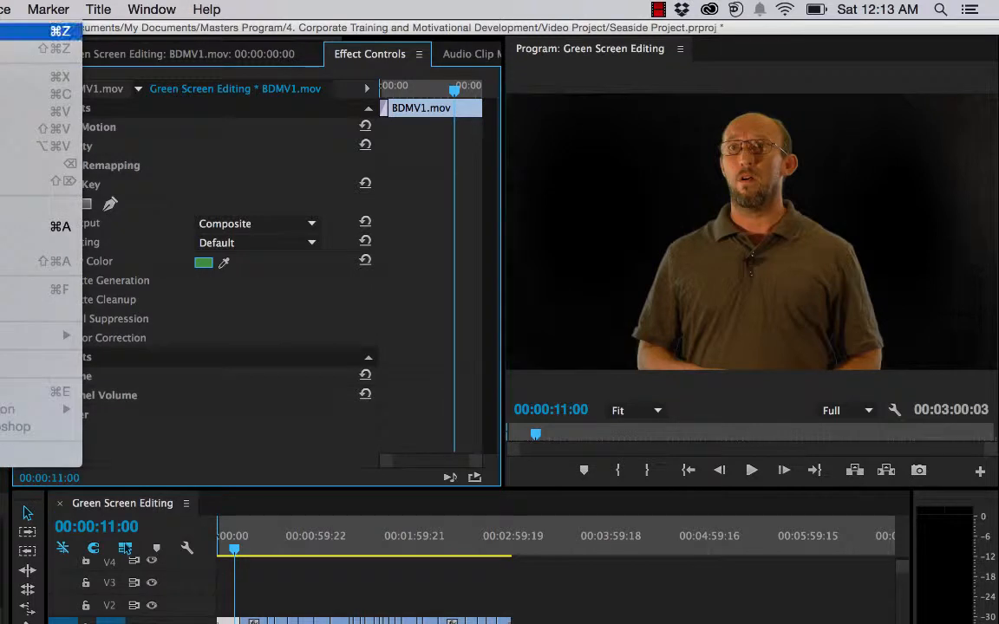
click(8, 31)
click(7, 9)
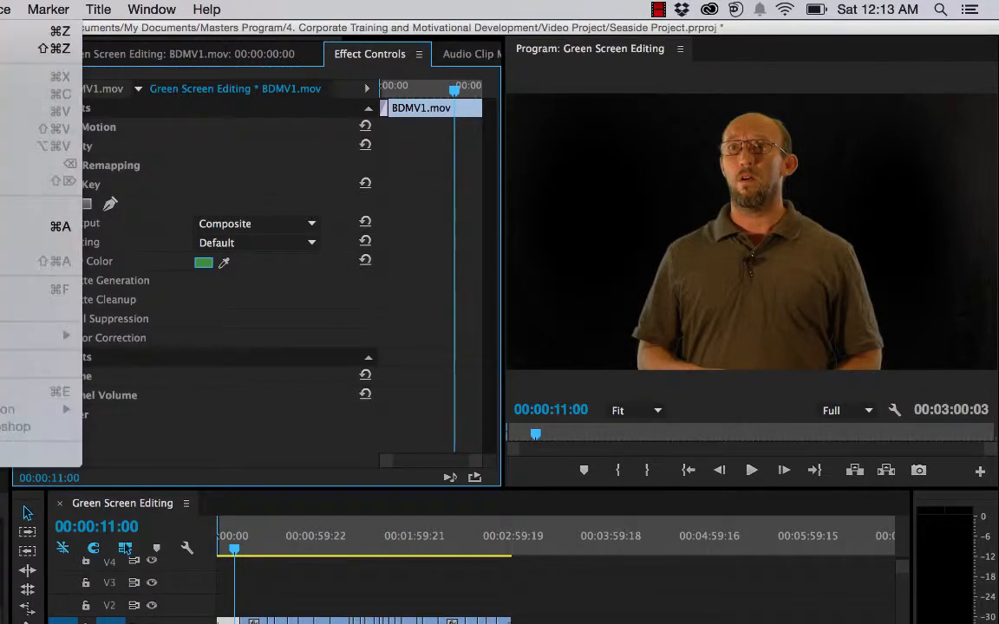
click(9, 32)
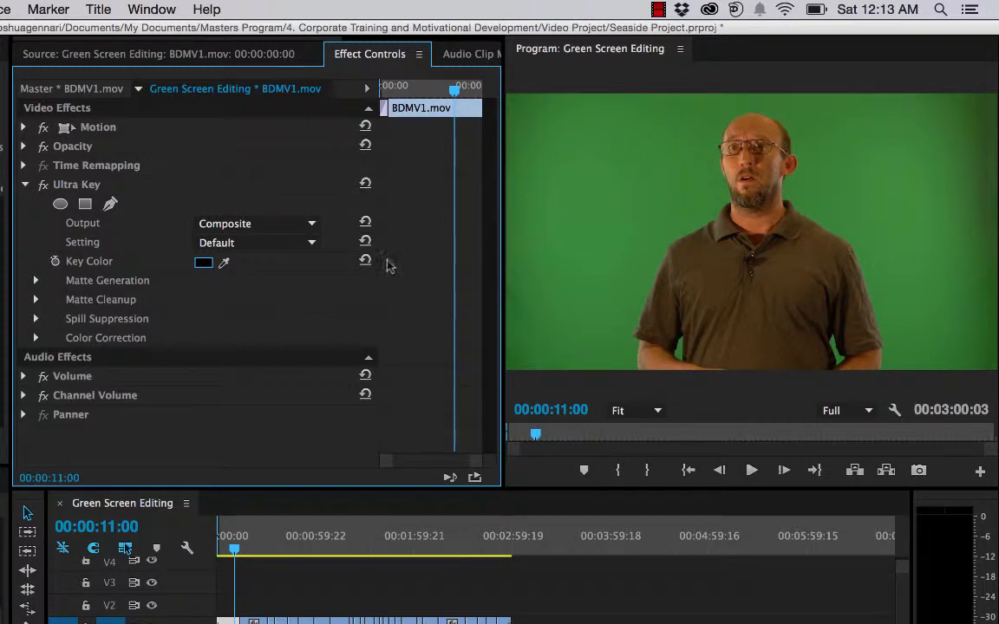
Step: Resample the green background into the Ultra Key's Key Color and play back the sequence
drag(225, 261, 620, 172)
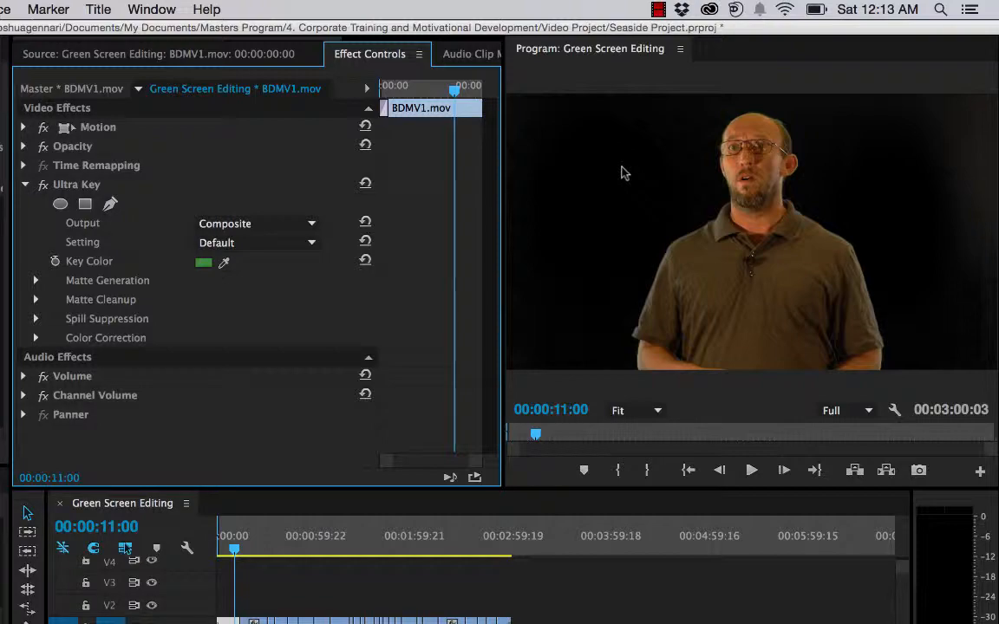
click(751, 469)
click(754, 471)
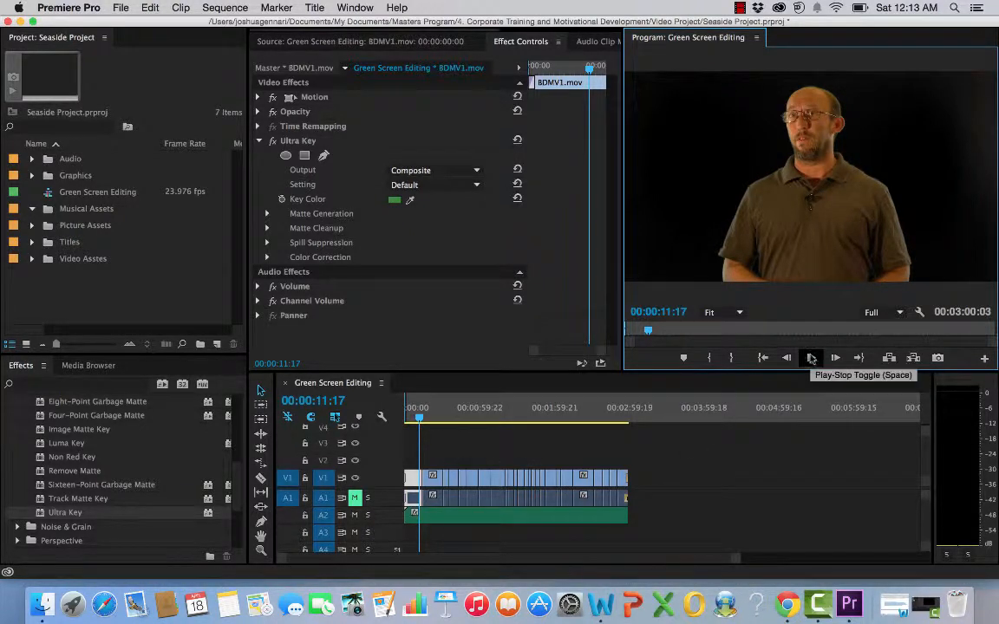
click(811, 357)
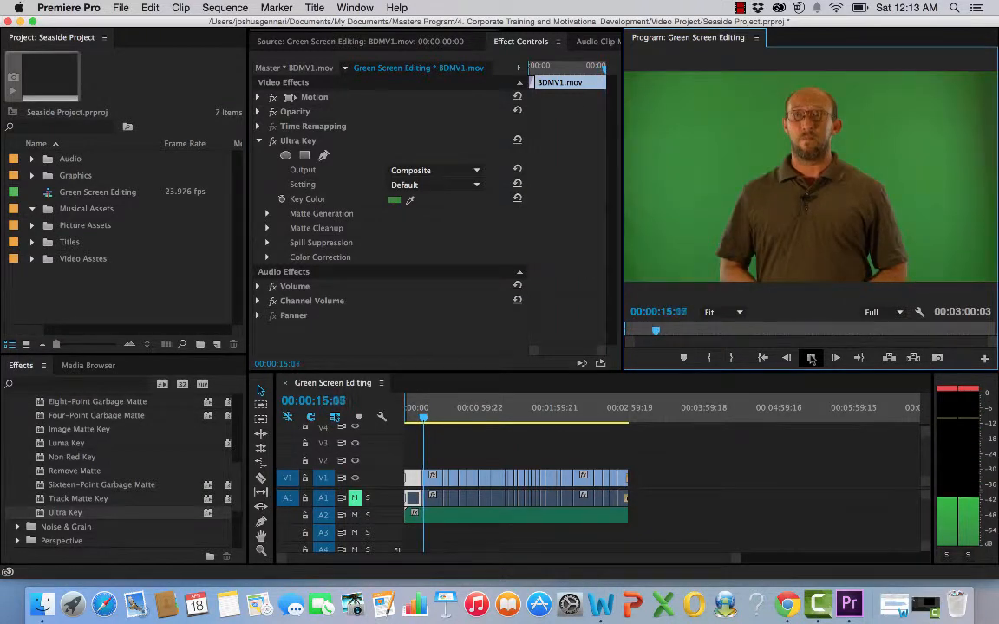
click(810, 357)
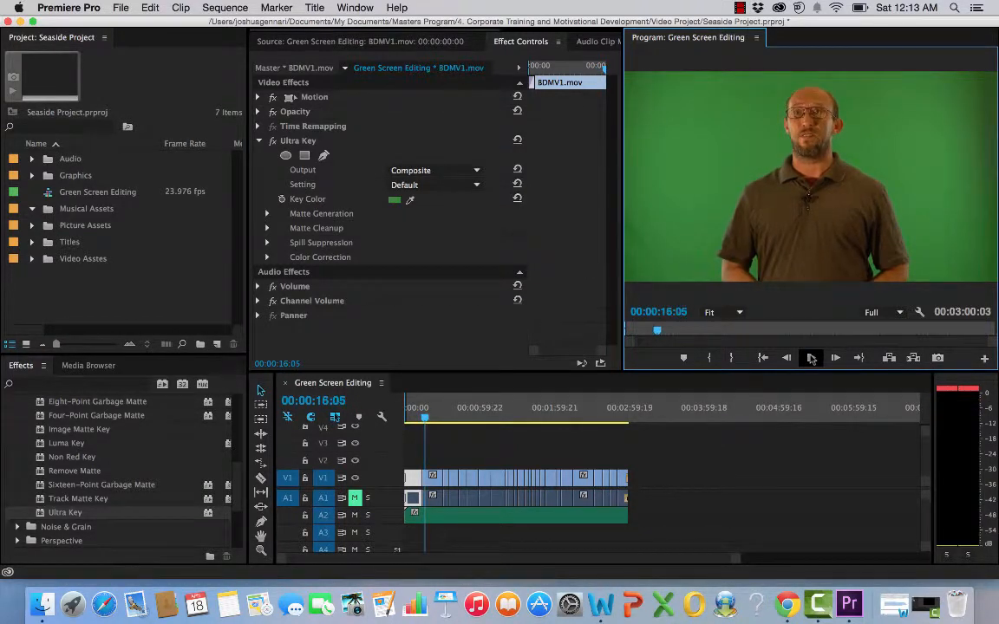
Step: Apply Ultra Key to the second clip in the sequence and sample its green background as the Key Color
click(412, 199)
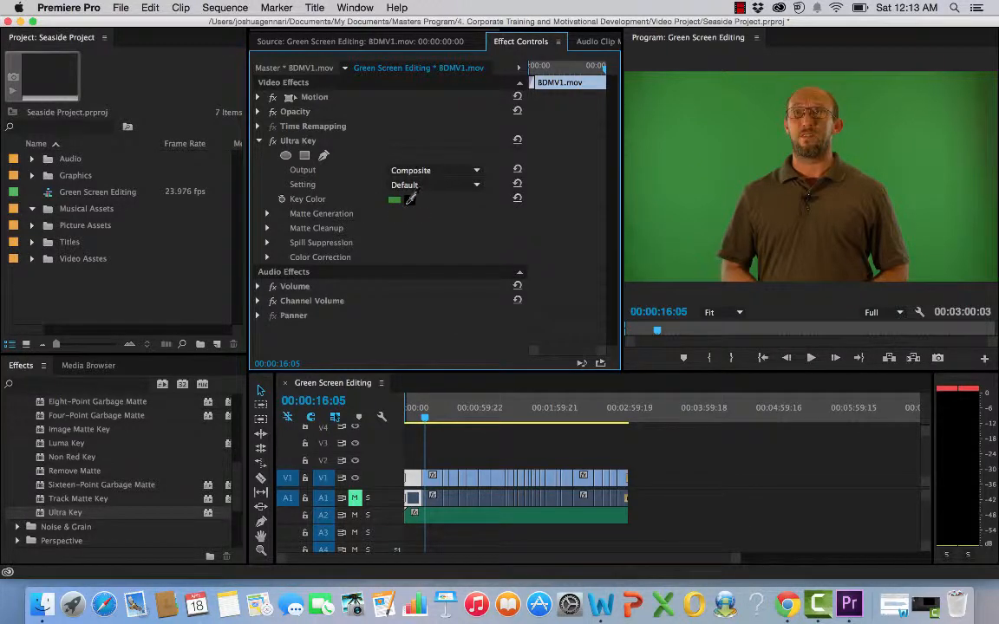
click(411, 200)
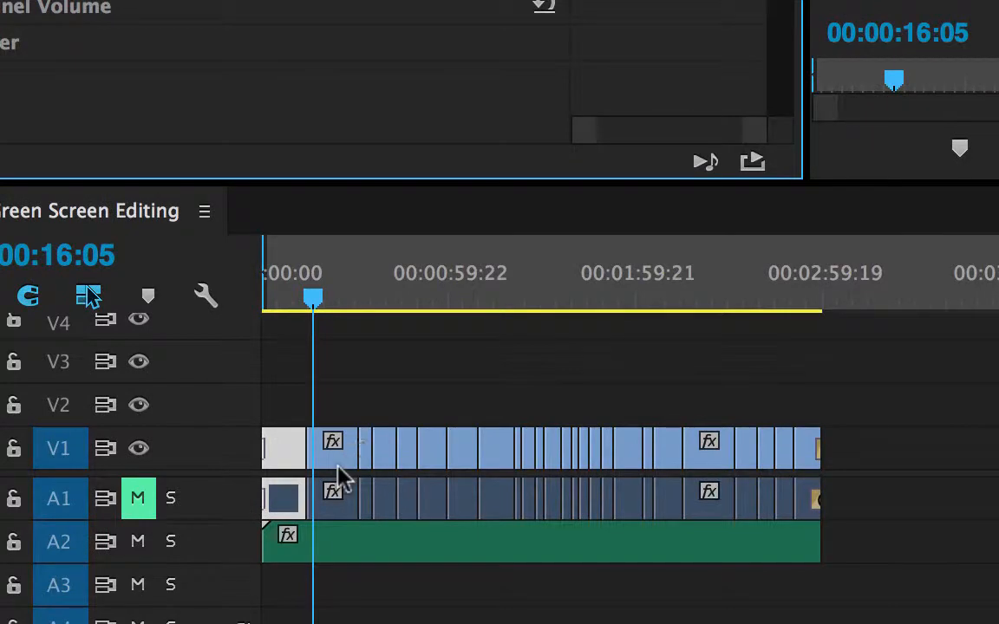
click(339, 459)
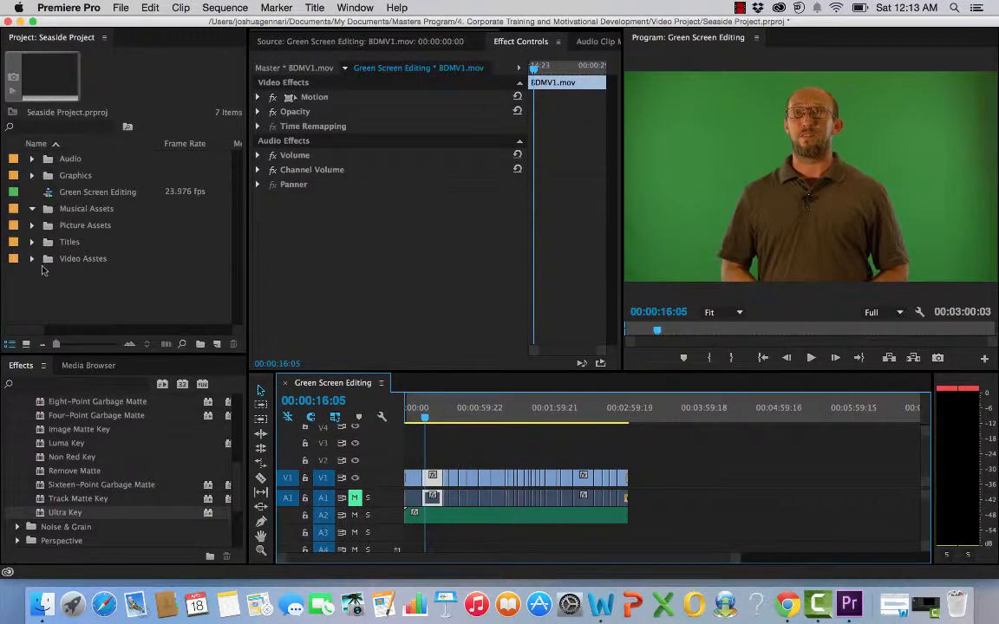
drag(39, 516, 332, 222)
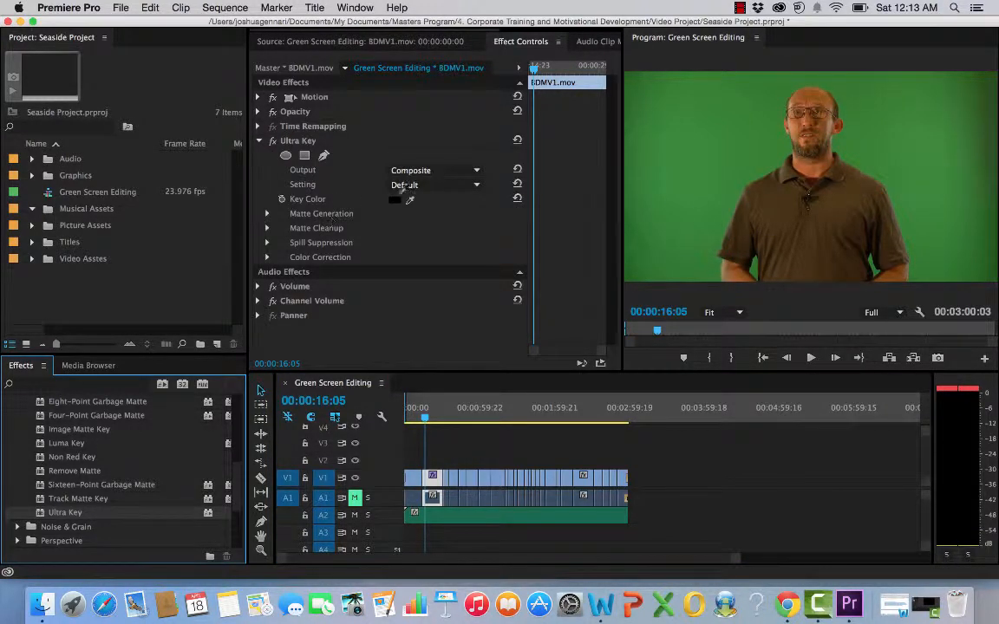
click(410, 200)
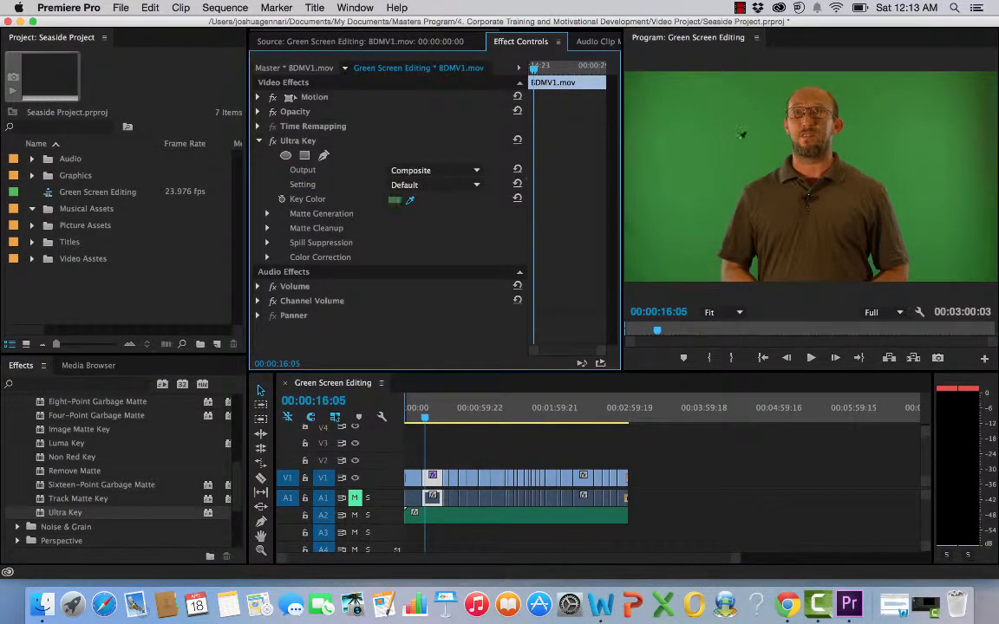
click(670, 141)
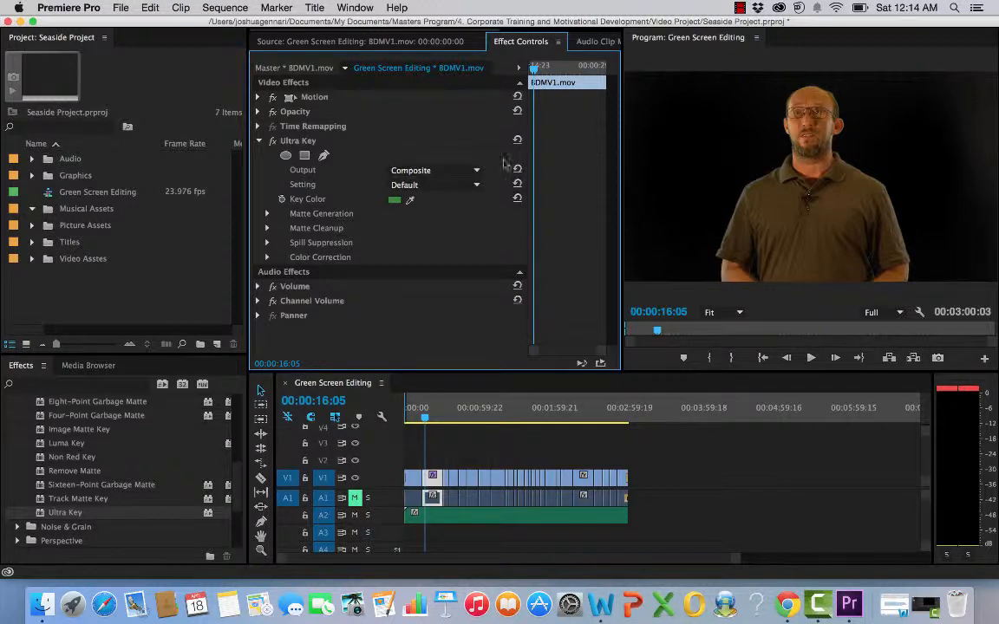
Step: Preview the Ultra Key matte by switching its Output to Alpha Channel and back to Composite
click(475, 170)
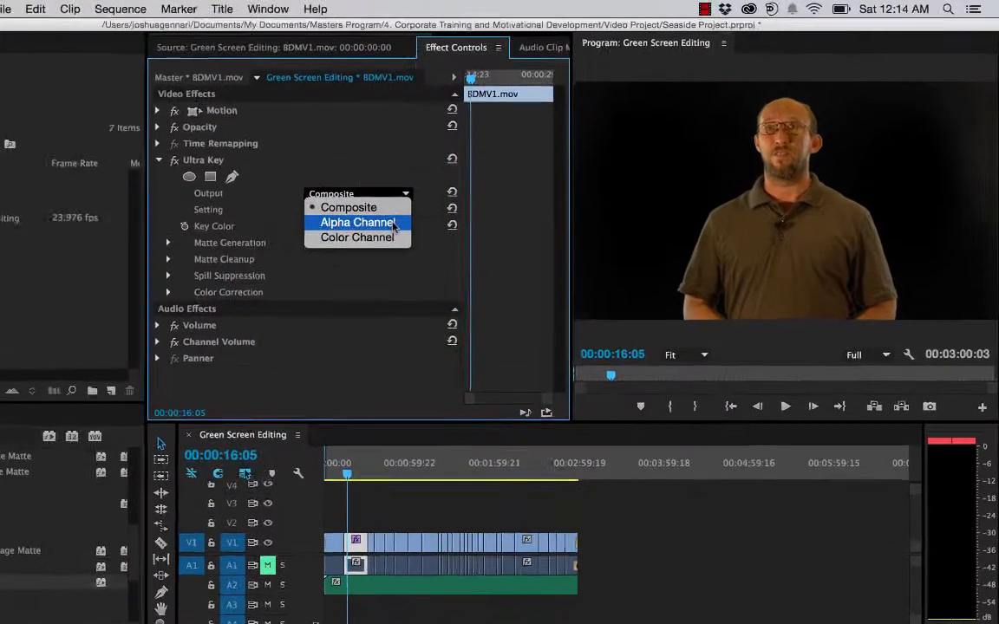
click(434, 196)
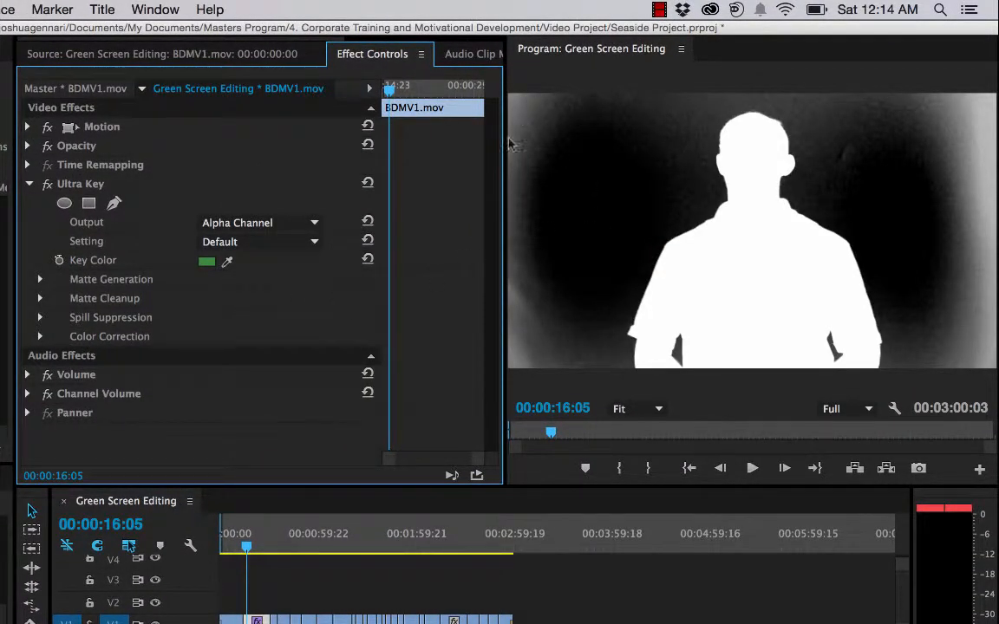
click(314, 224)
click(295, 238)
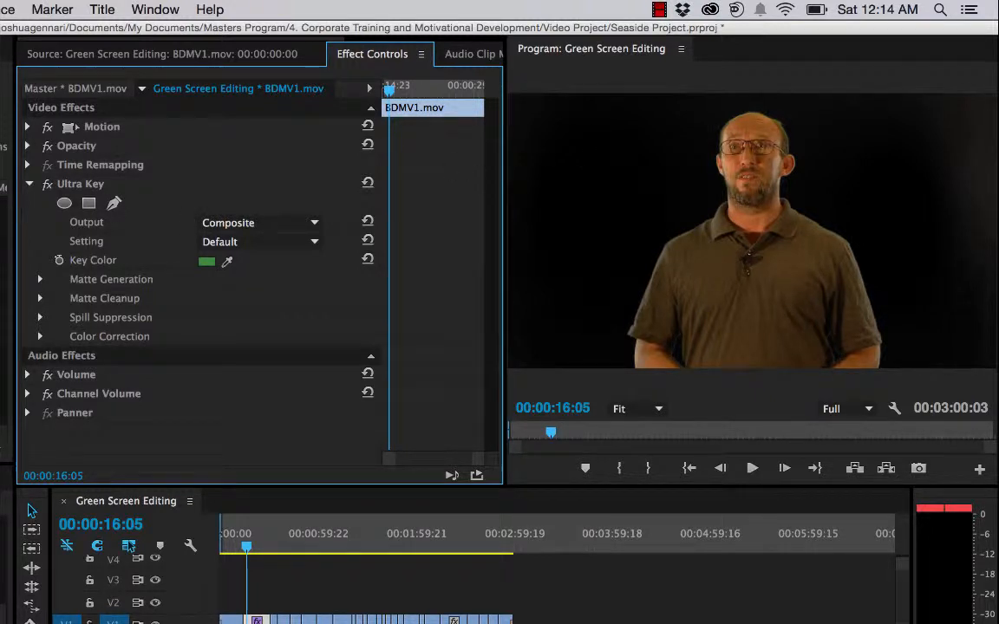
click(5, 260)
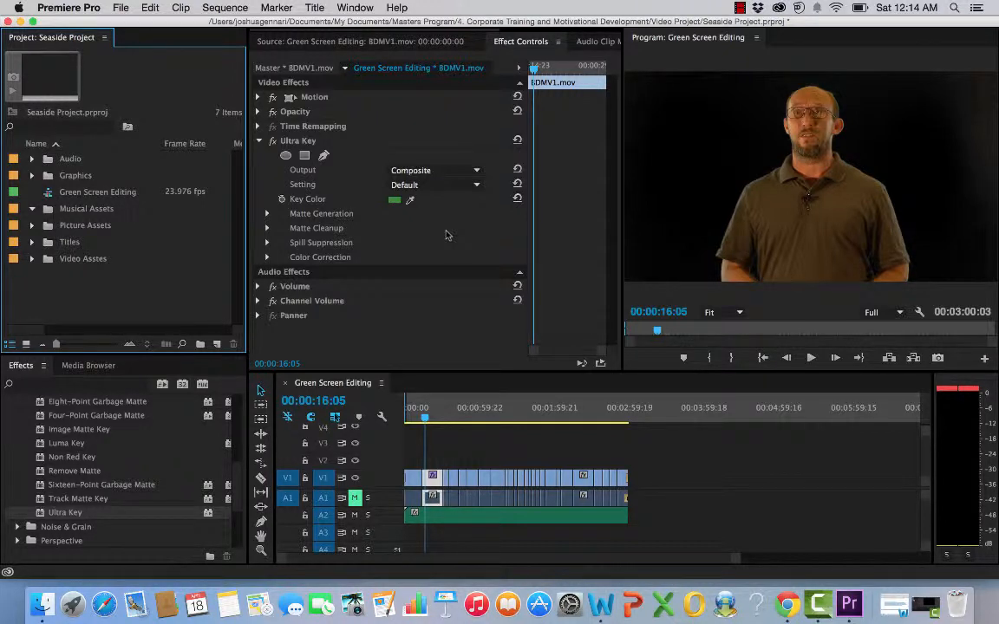
Step: Set the Ultra Key's Output to Alpha Channel and inspect the Matte Cleanup settings
click(474, 170)
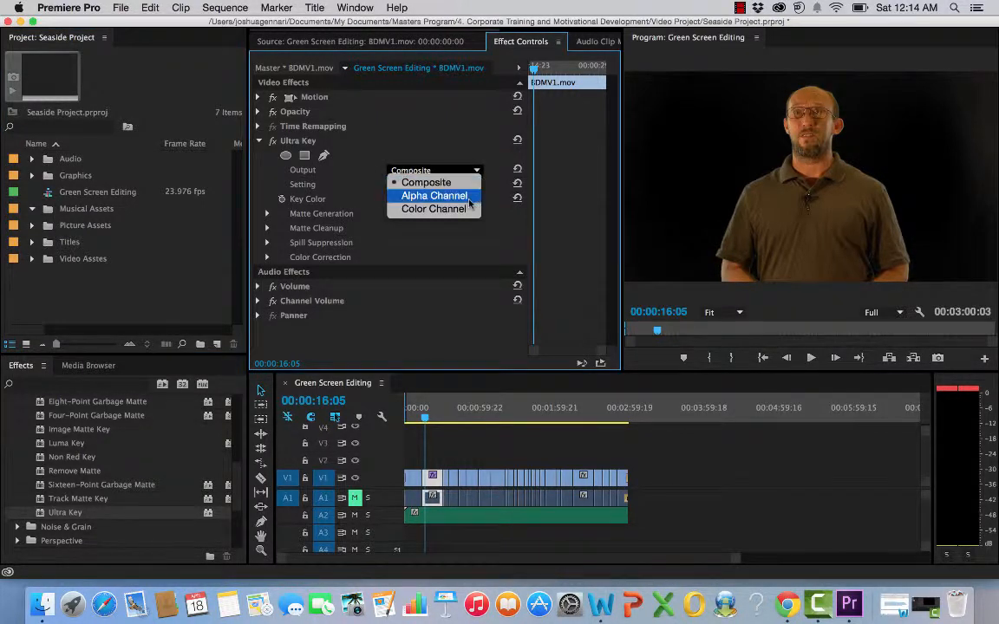
click(466, 197)
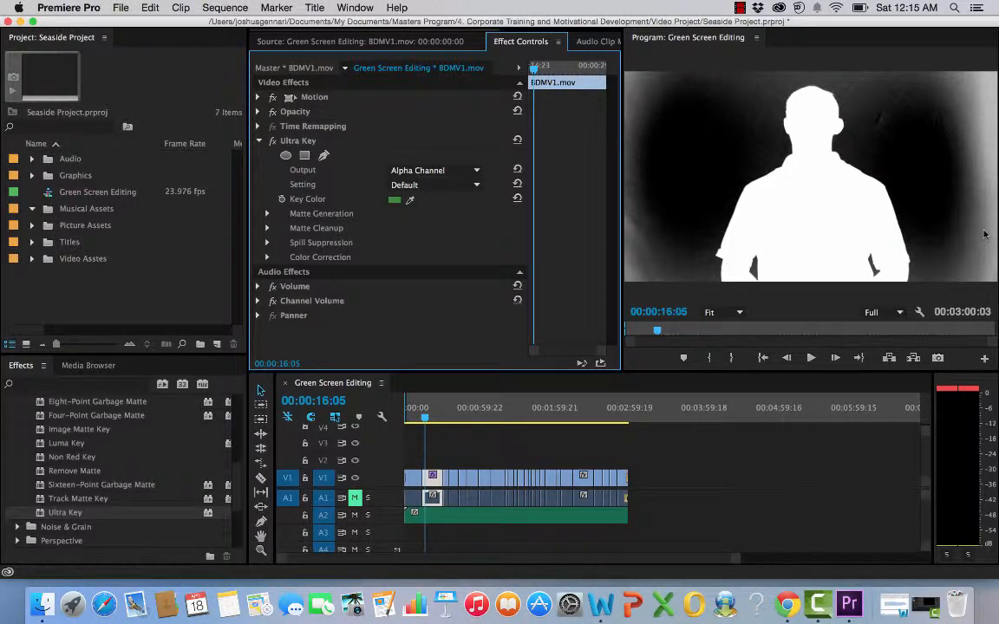
click(267, 228)
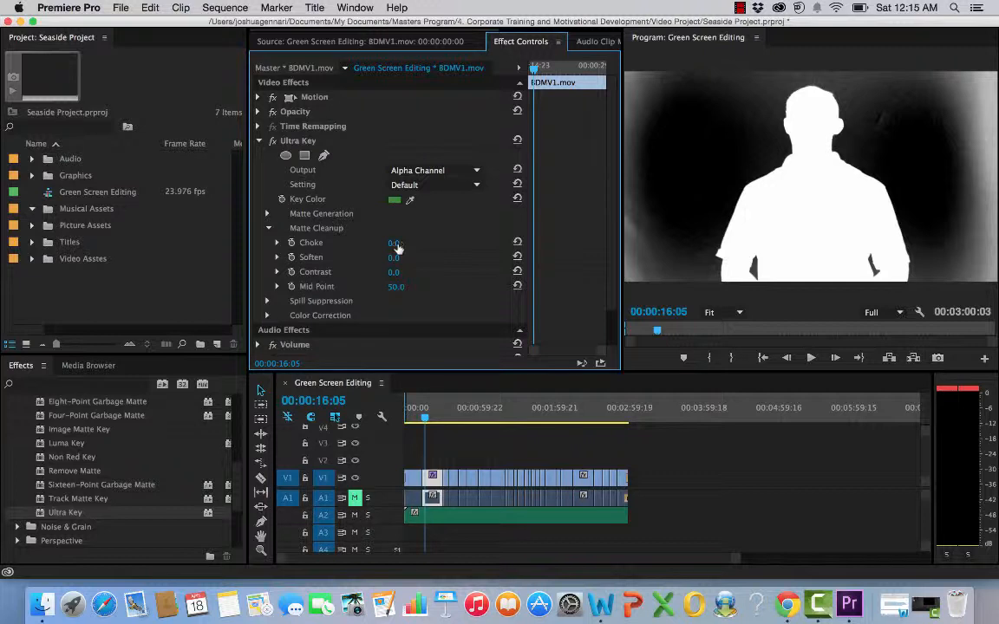
click(268, 228)
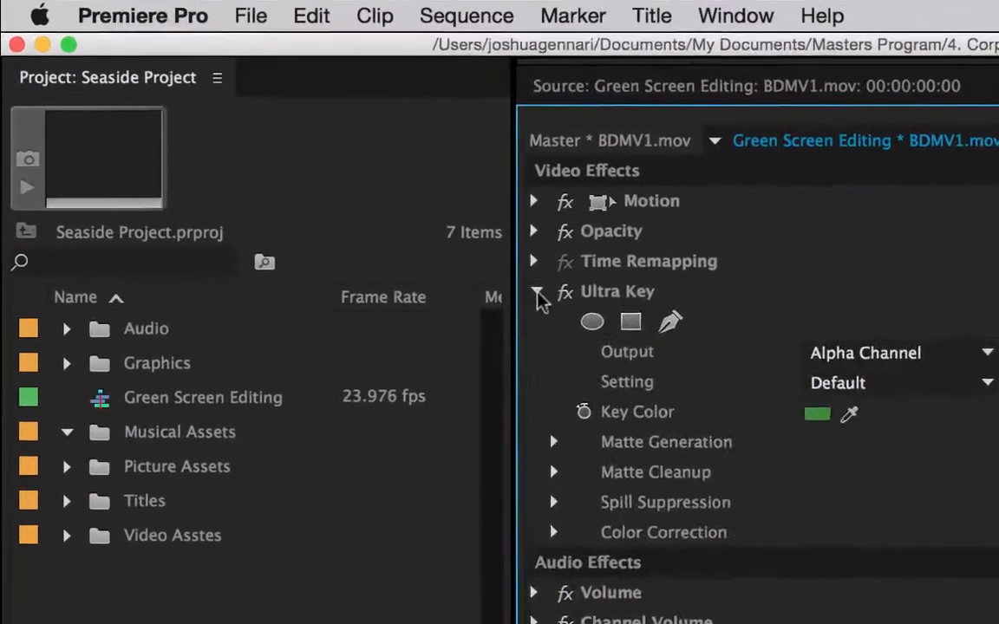
Step: Collapse the Ultra Key controls and the Musical Assets folder, and select the following clip segment on track V1
click(259, 140)
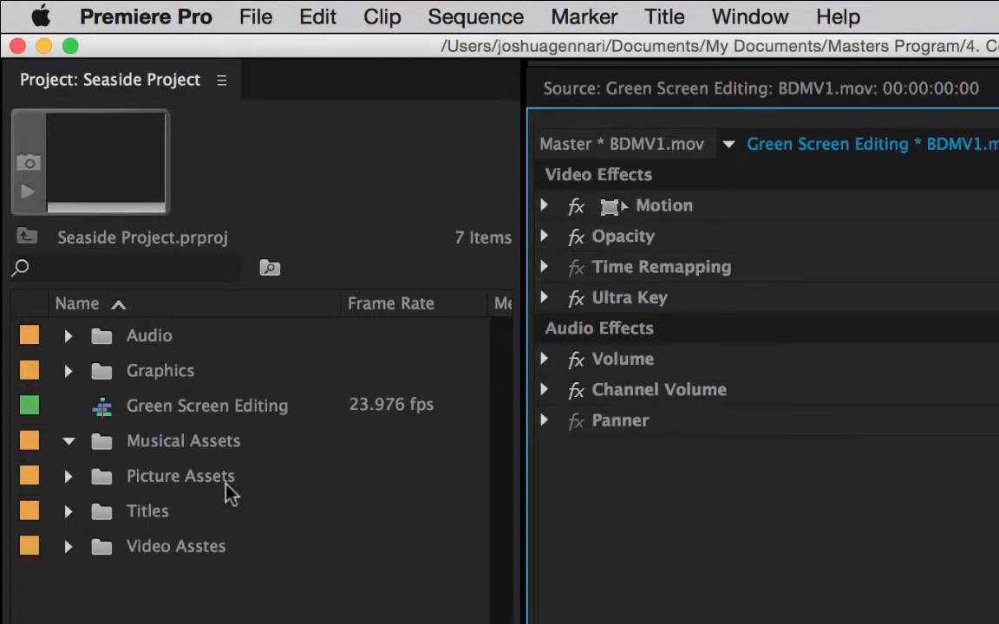
click(73, 457)
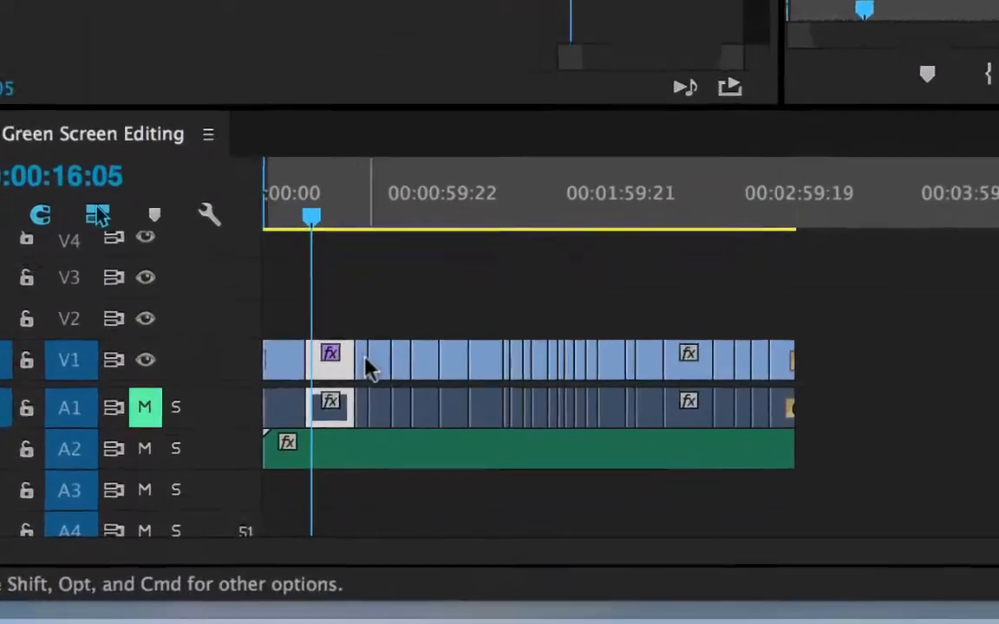
click(358, 355)
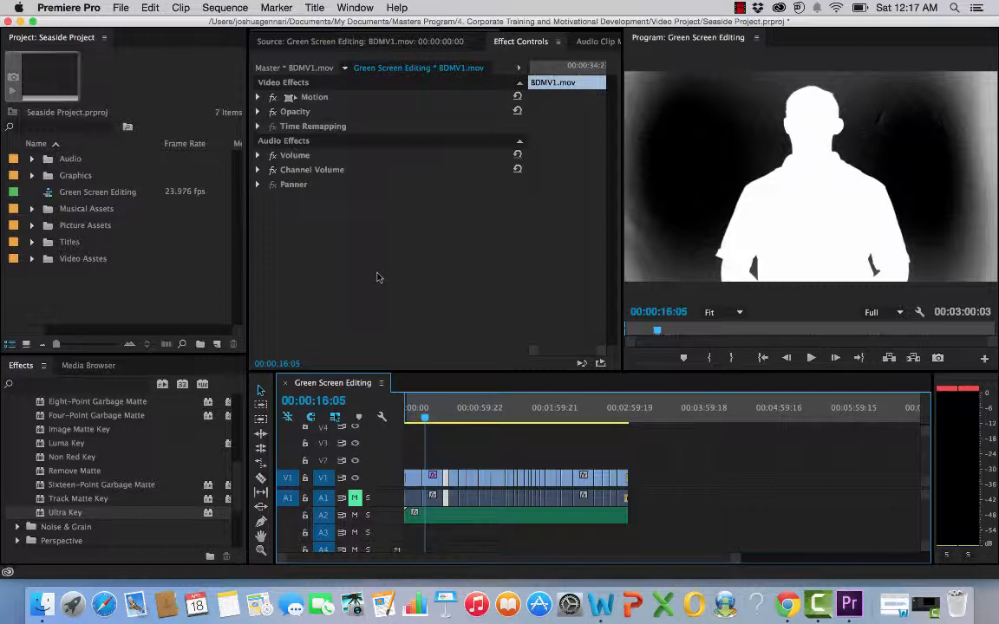
click(741, 9)
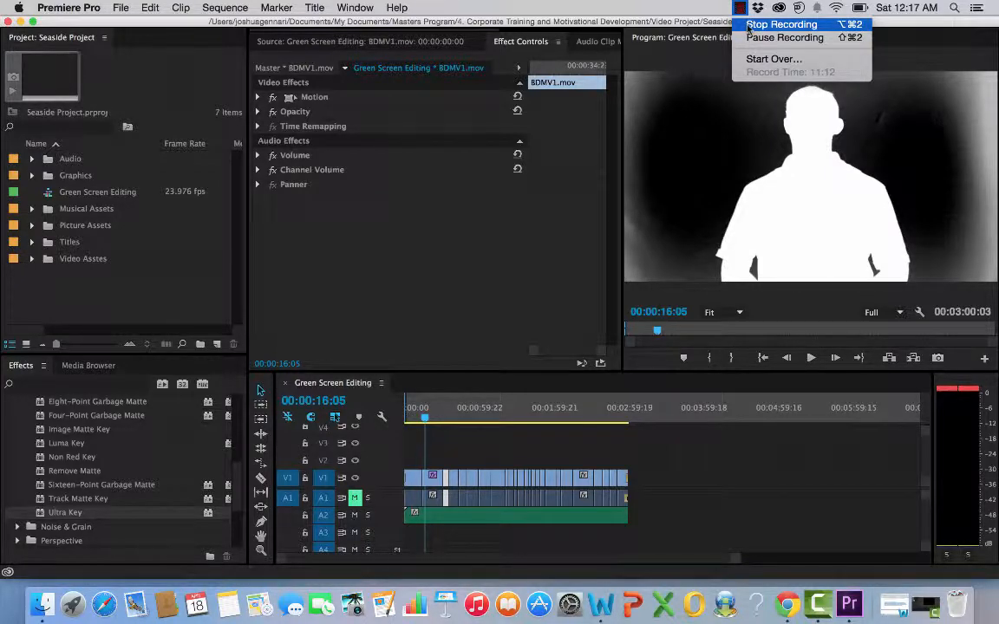